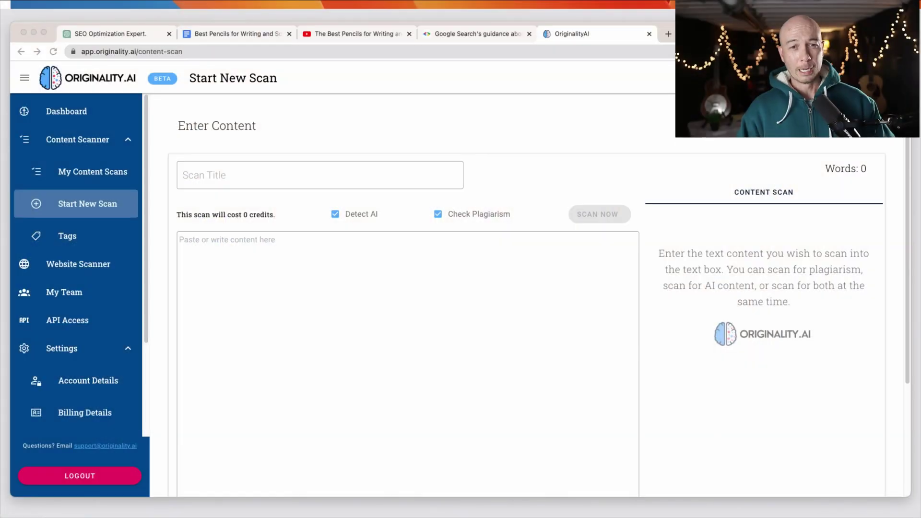
# Open Google Search Central's article on AI-generated content and scroll through its advice sections.
pyautogui.click(467, 33)
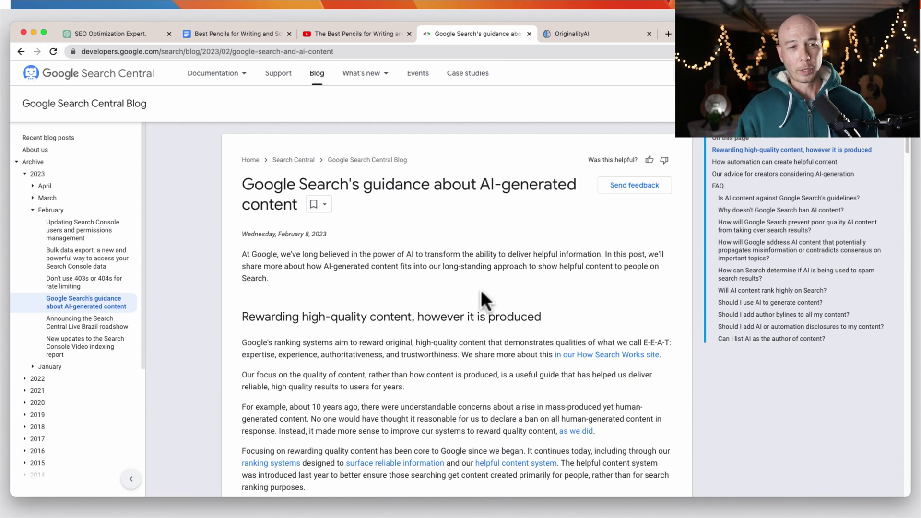
pyautogui.scroll(-5, 481, 289)
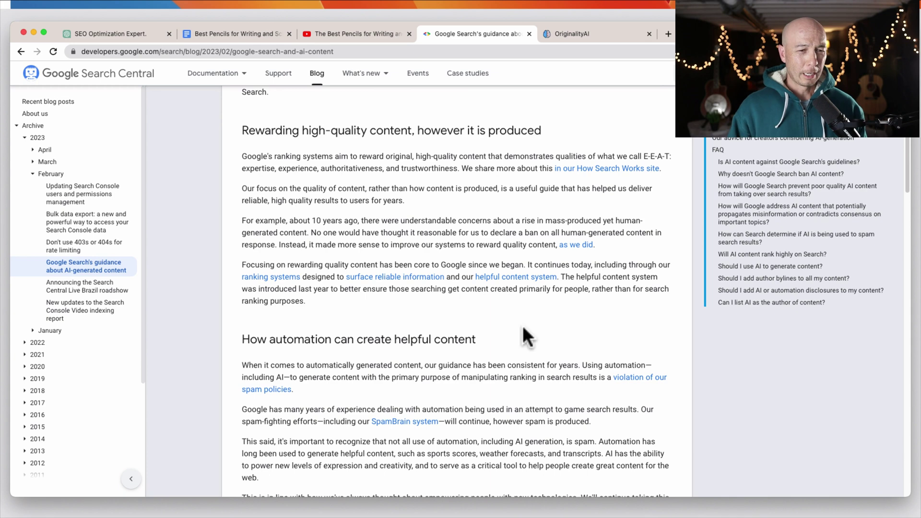
pyautogui.scroll(-2, 535, 350)
pyautogui.scroll(-4, 465, 365)
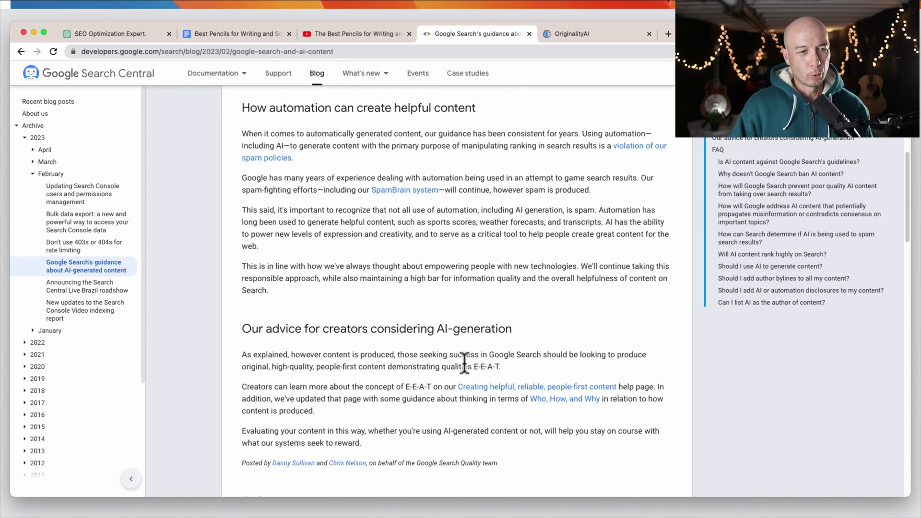
pyautogui.scroll(-4, 464, 364)
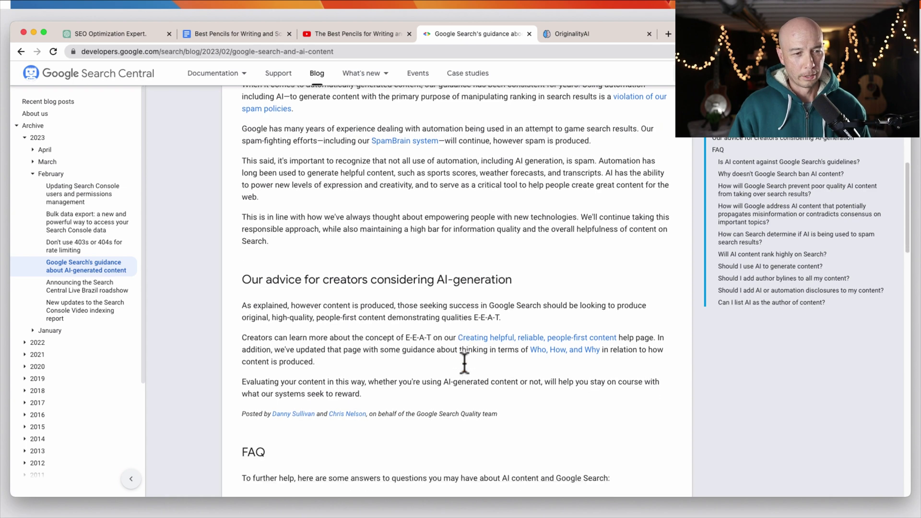
pyautogui.scroll(10, 463, 361)
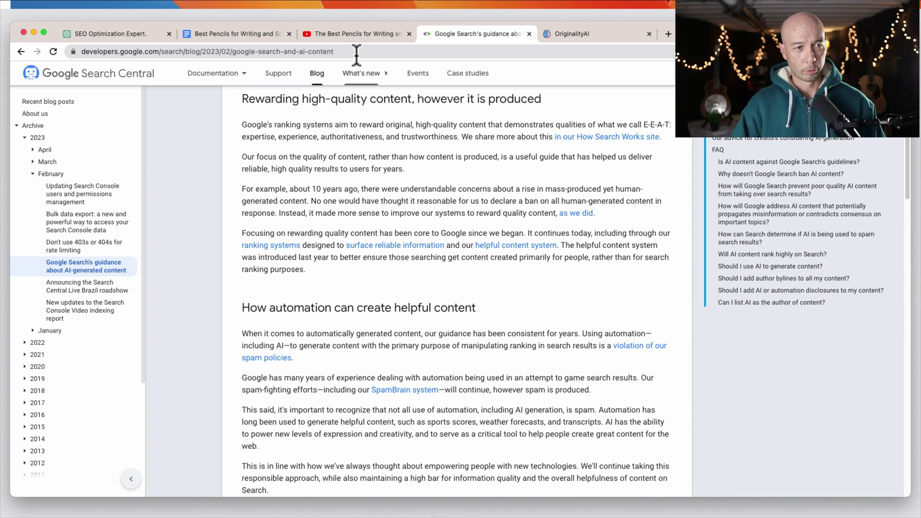
# Bring up Wirecutter's 'The Best Pencils for Writing and Schoolwork' video and briefly select its title.
pyautogui.click(355, 34)
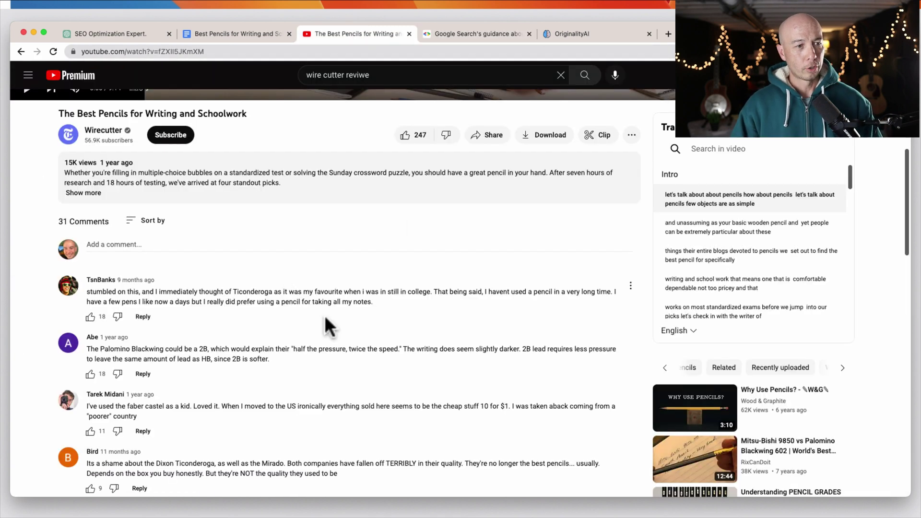
pyautogui.scroll(7, 449, 326)
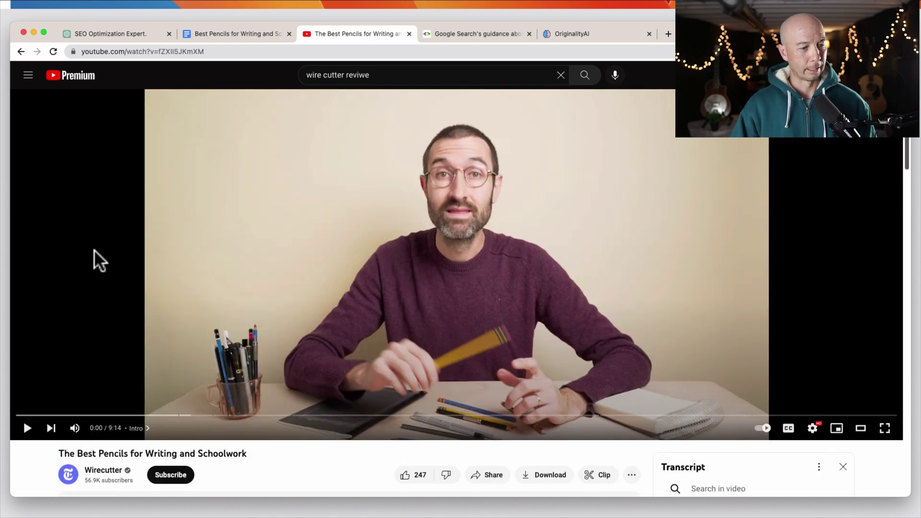
pyautogui.scroll(-3, 191, 287)
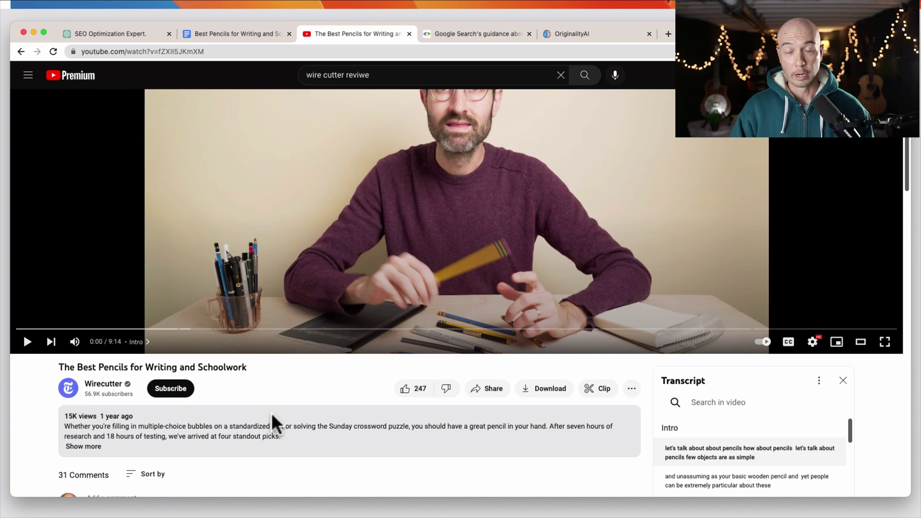
pyautogui.scroll(2, 298, 477)
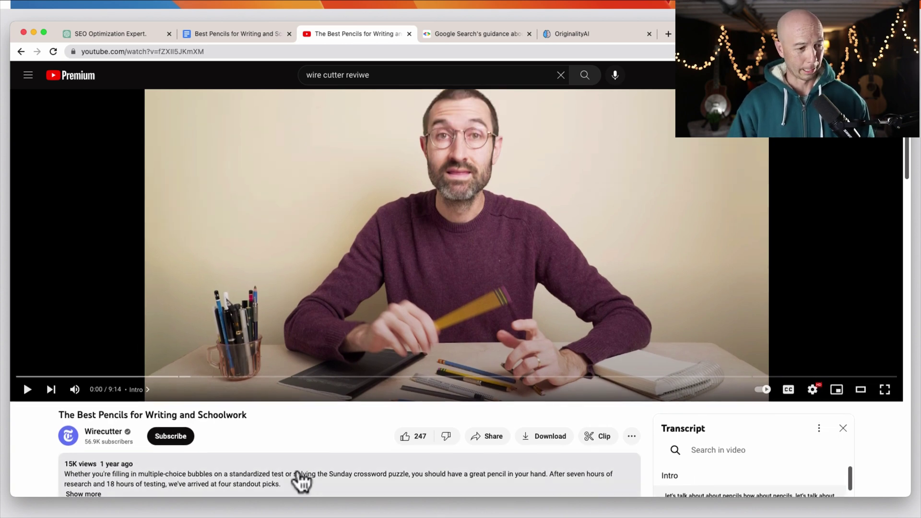
pyautogui.doubleClick(88, 415)
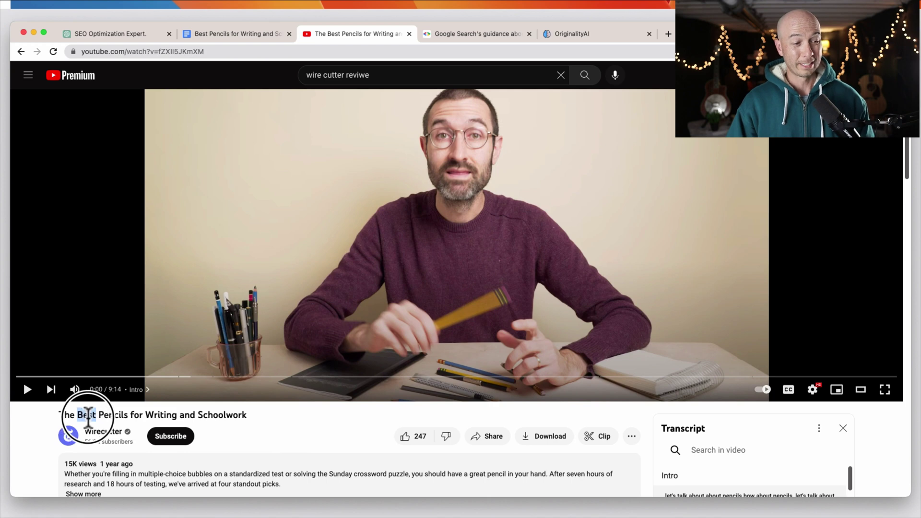
pyautogui.moveTo(89, 416)
pyautogui.mouseDown()
pyautogui.moveTo(205, 413)
pyautogui.moveTo(211, 421)
pyautogui.mouseUp()
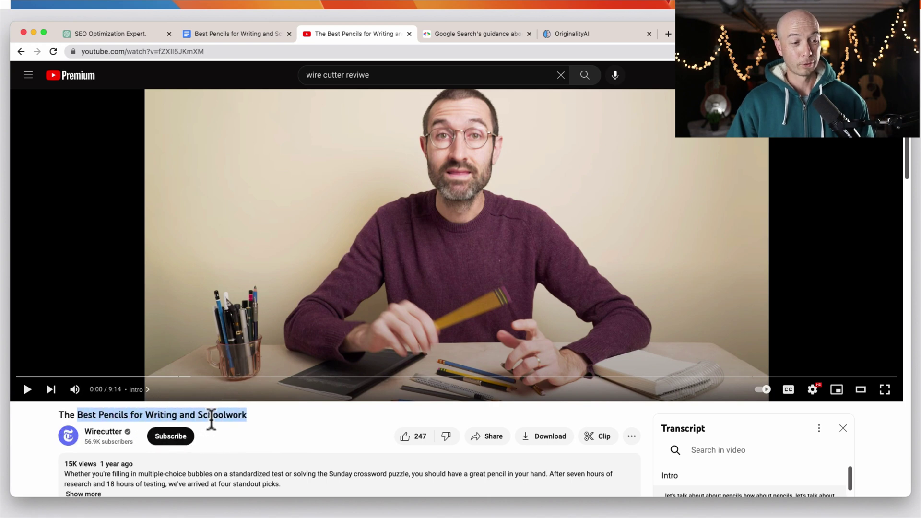
pyautogui.click(278, 445)
pyautogui.scroll(2, 329, 436)
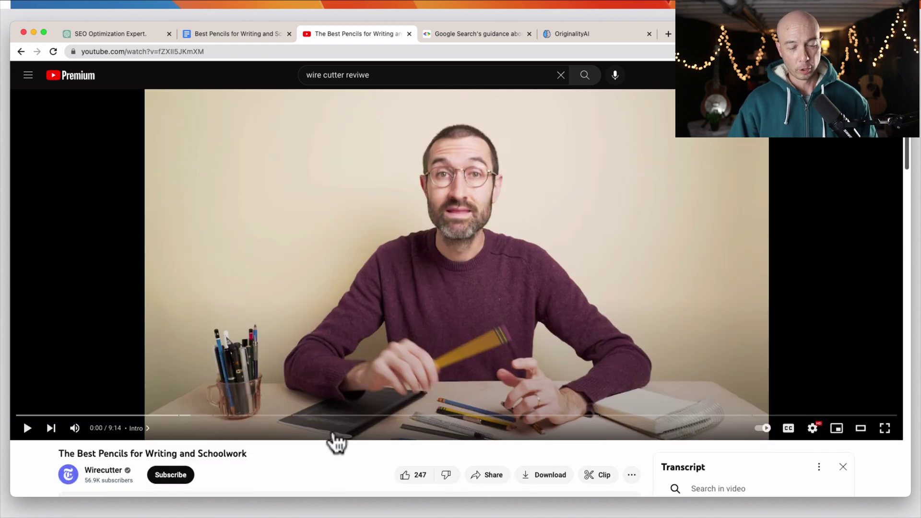
pyautogui.scroll(-4, 338, 444)
# Show the video's transcript, turn timestamps on, then hide them again.
pyautogui.click(631, 387)
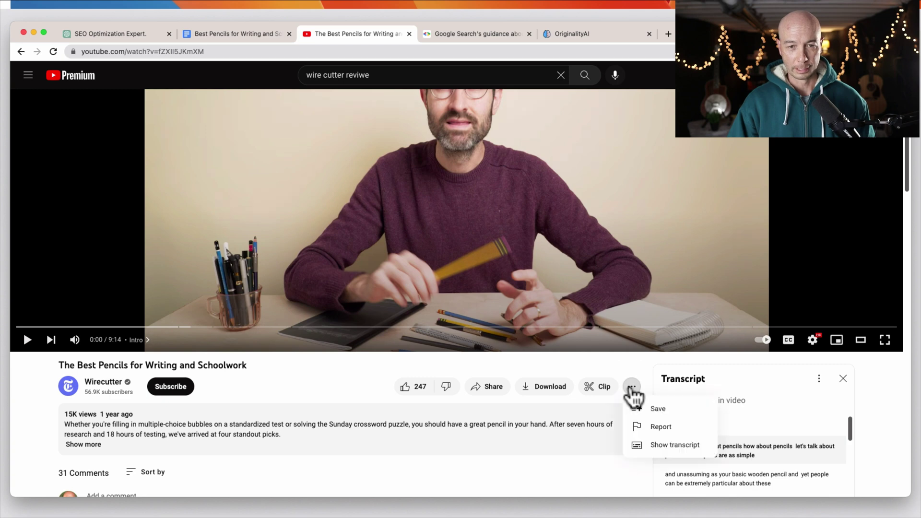
pyautogui.click(689, 448)
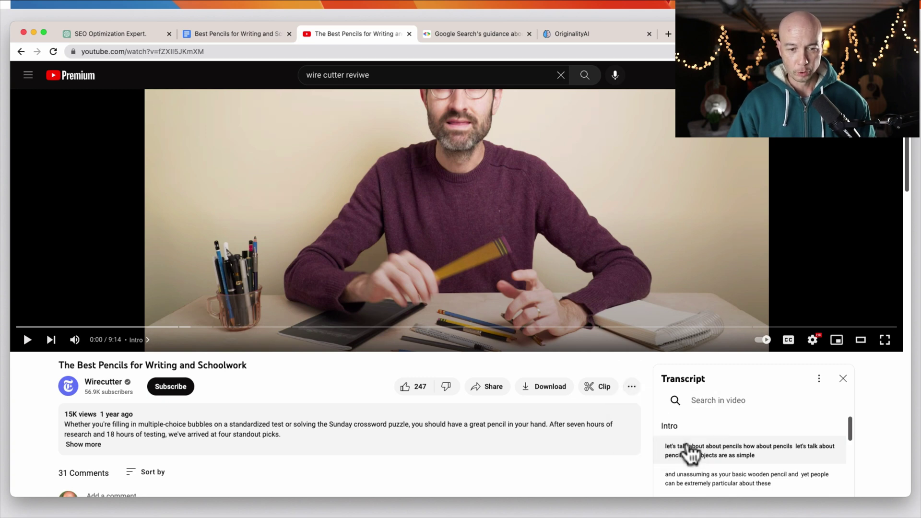
pyautogui.scroll(-5, 766, 448)
pyautogui.scroll(-3, 867, 408)
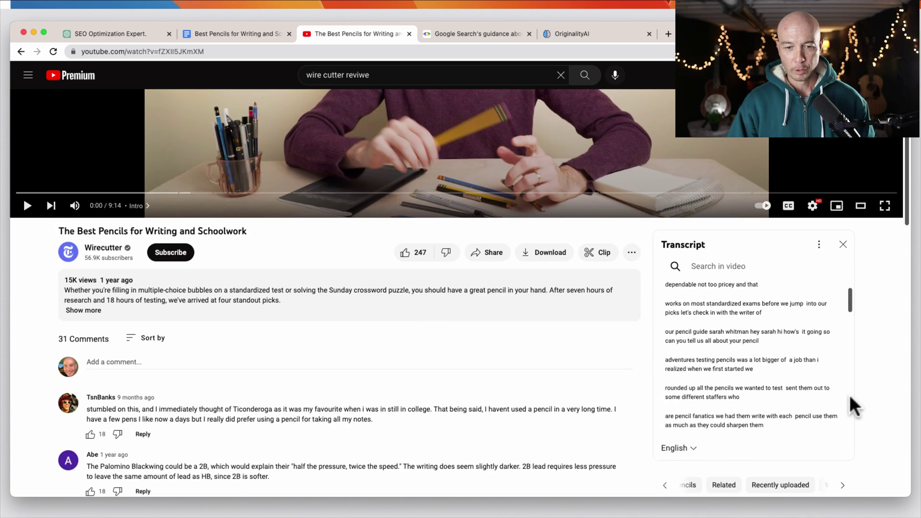
pyautogui.click(819, 245)
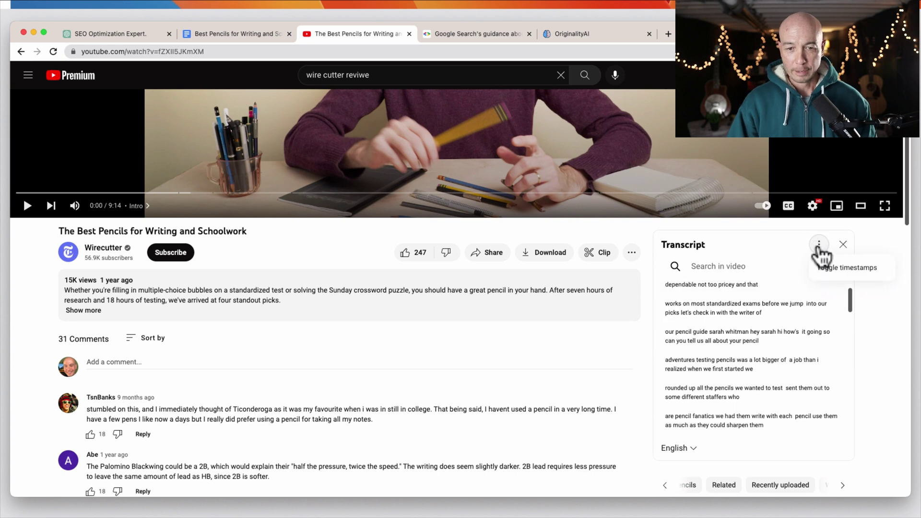
pyautogui.click(829, 272)
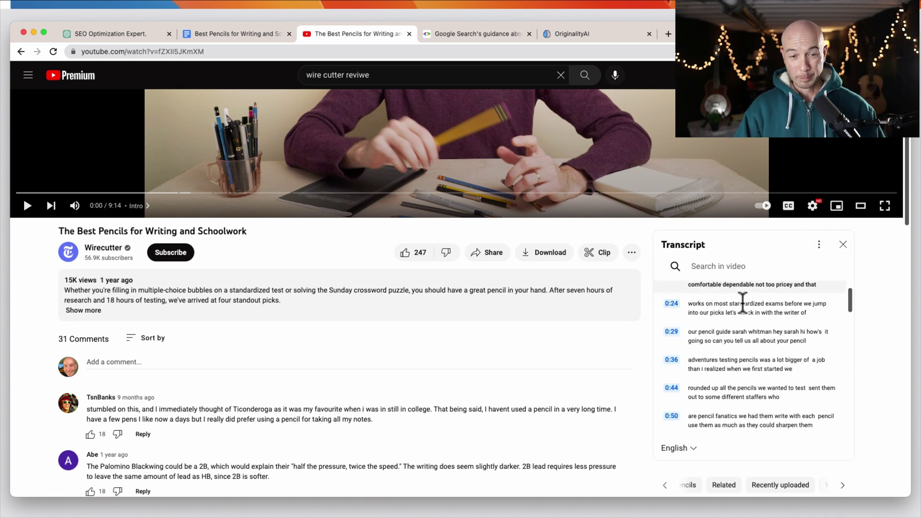
pyautogui.click(819, 245)
pyautogui.click(822, 271)
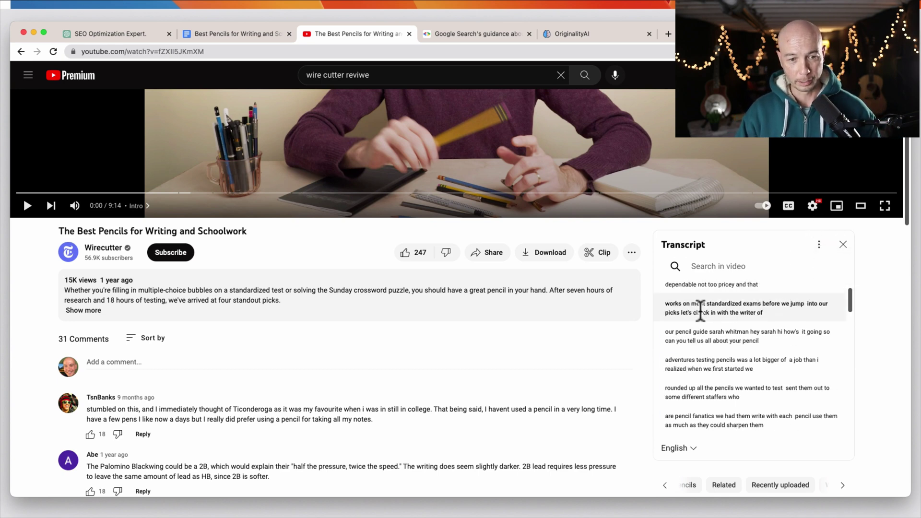
# Select the whole transcript from its first line to its last.
pyautogui.scroll(5, 700, 311)
pyautogui.moveTo(667, 312); pyautogui.dragTo(771, 405)
pyautogui.scroll(-15, 771, 407)
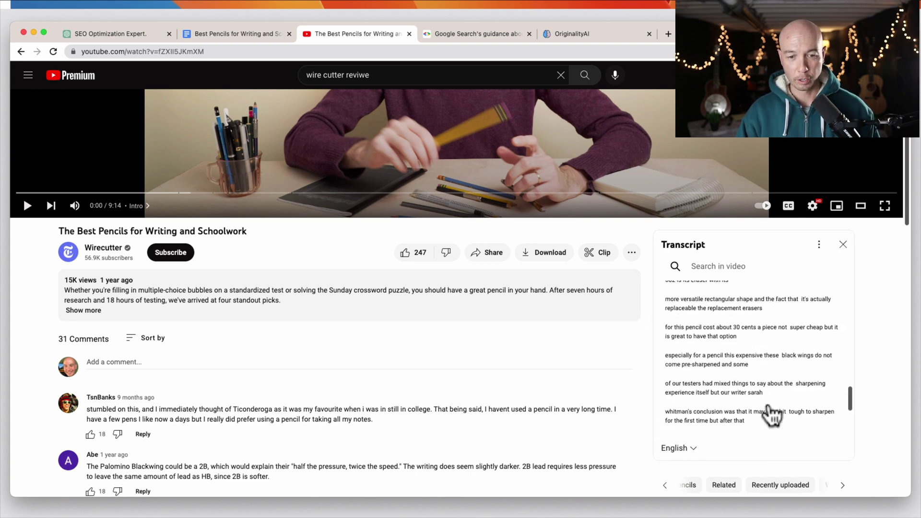
pyautogui.scroll(-10, 768, 416)
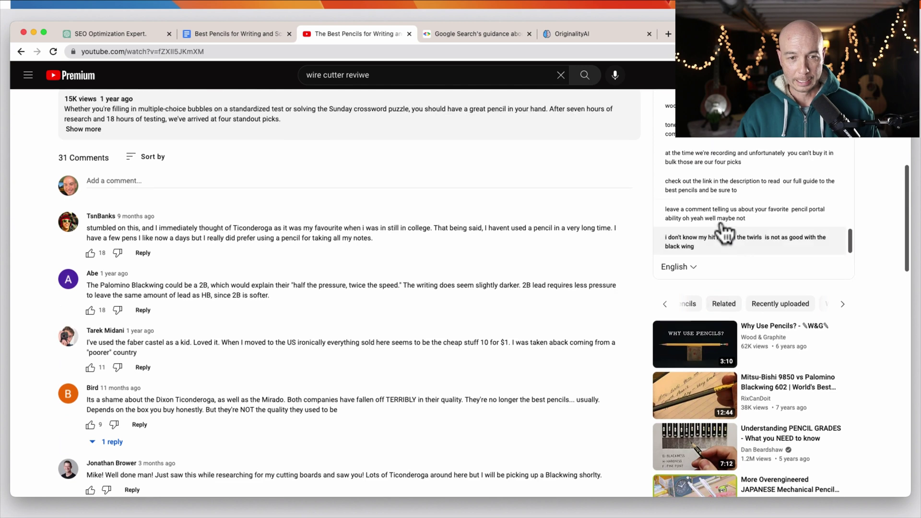
pyautogui.moveTo(725, 234); pyautogui.dragTo(714, 255)
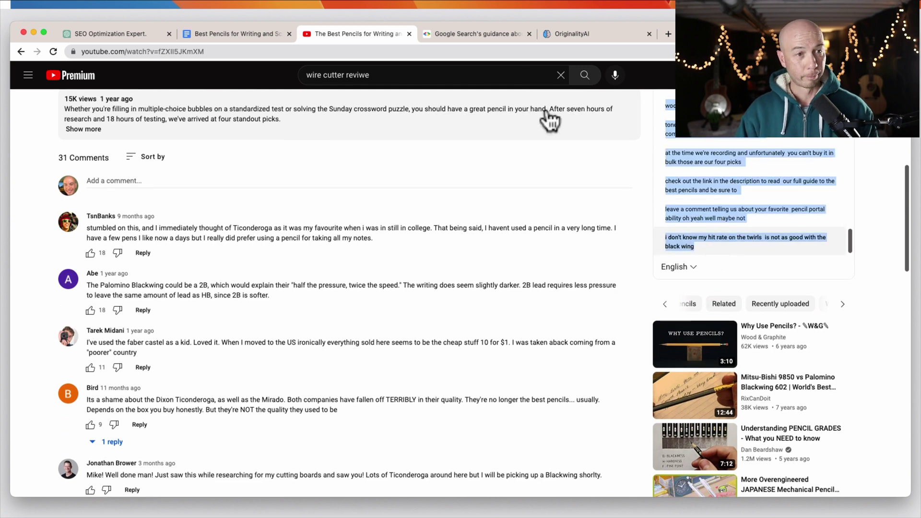
# Replace the Best Pencils Google Doc's text with the pasted transcript and select it all.
pyautogui.click(243, 36)
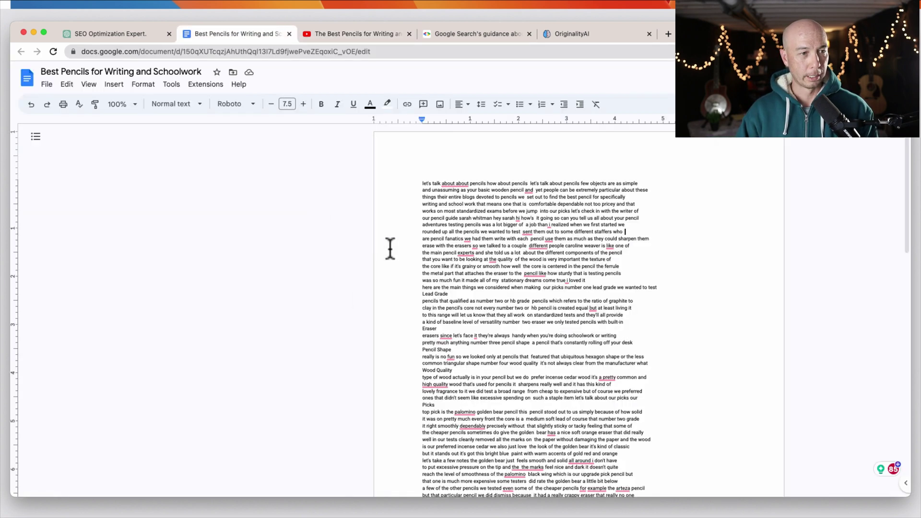
pyautogui.press('super+a')
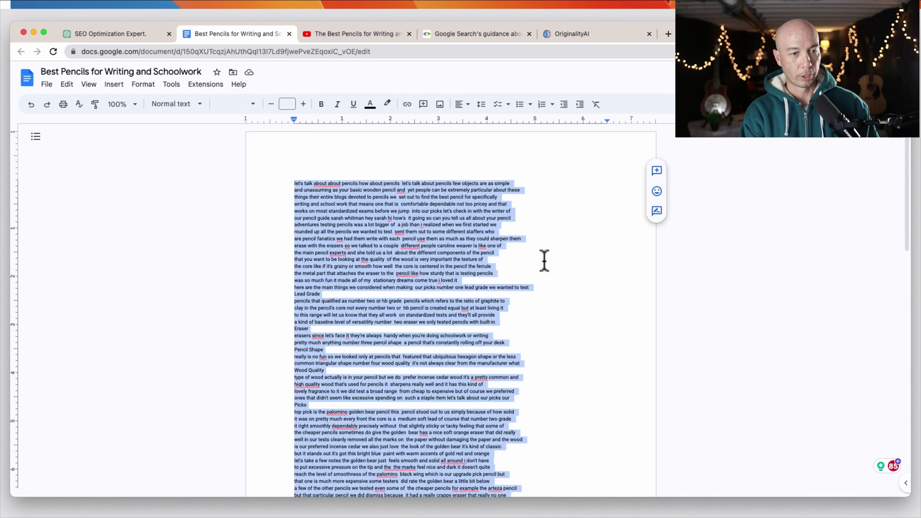
pyautogui.press('super+v')
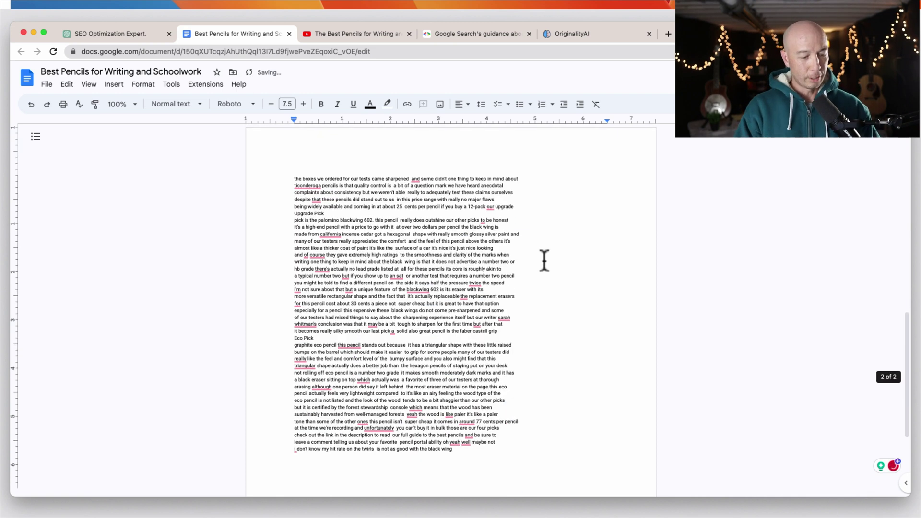
pyautogui.press('super+a')
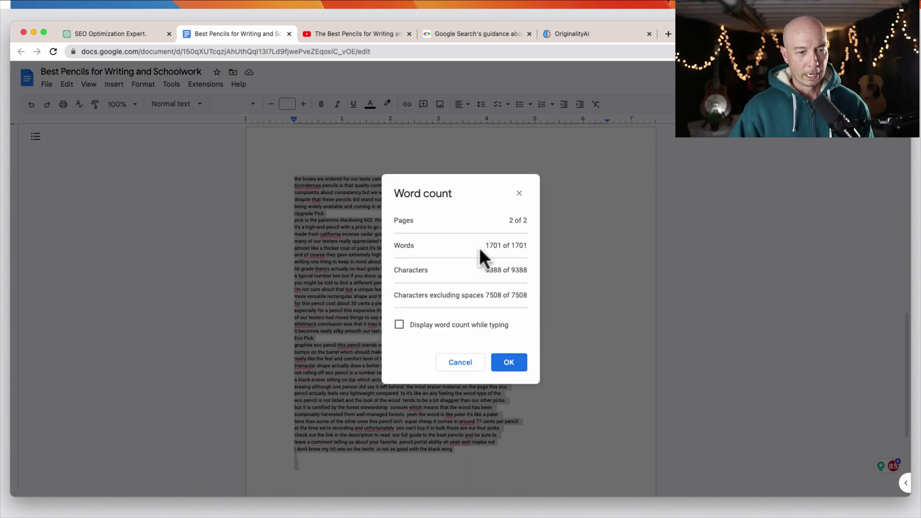
# Note the 1701-word total in the word count, close it and deselect the text.
pyautogui.moveTo(480, 248); pyautogui.dragTo(526, 249)
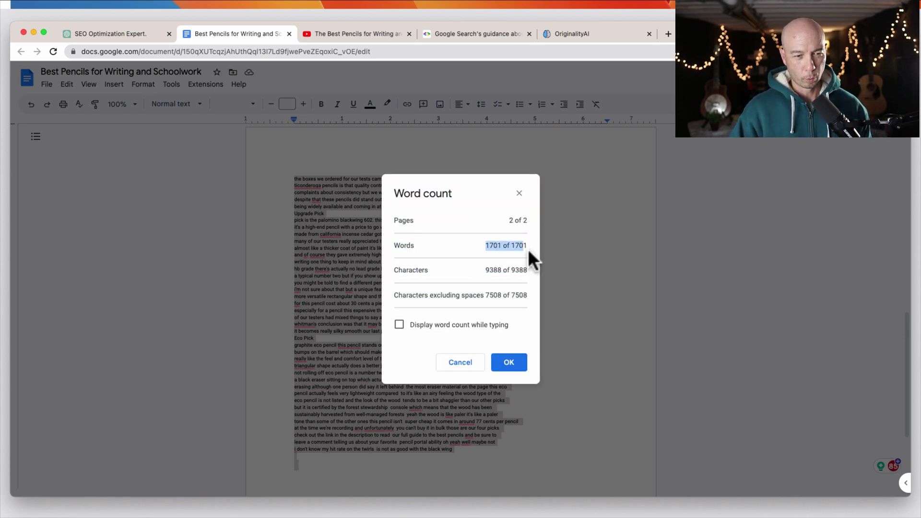
pyautogui.click(508, 361)
pyautogui.click(481, 227)
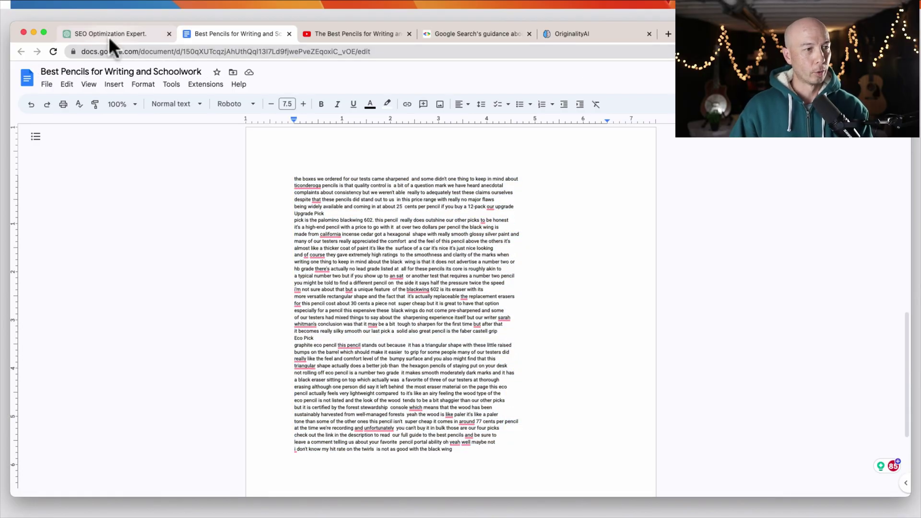
pyautogui.click(108, 34)
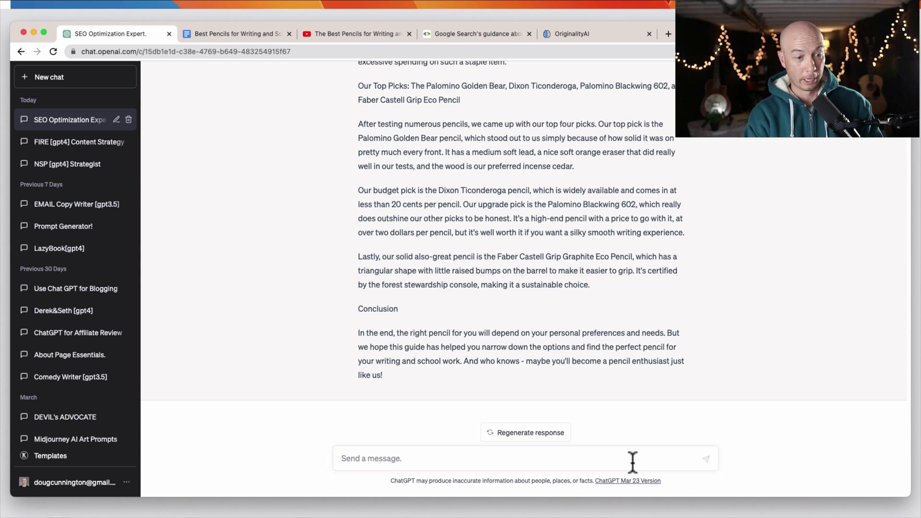
# Send ChatGPT 'Write a blog post based on this transcript:' followed by the pasted transcript.
pyautogui.write('Write a blog post based on this transw')
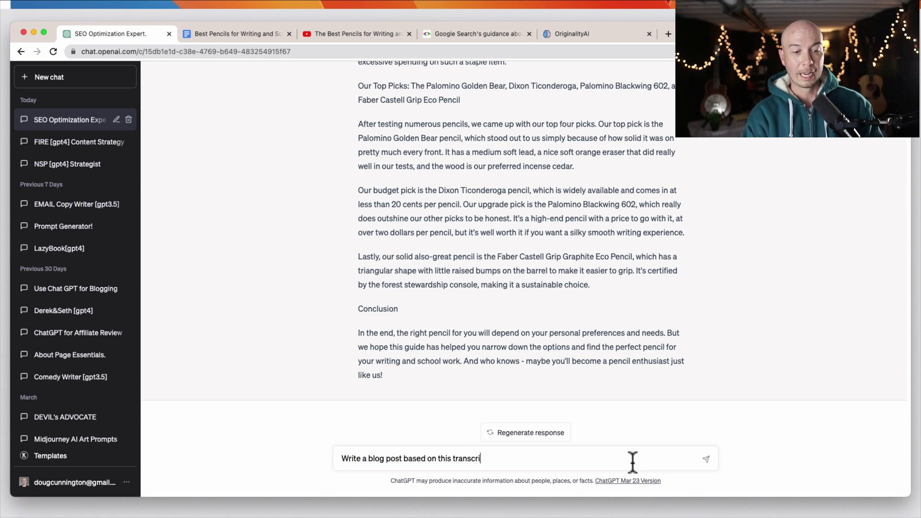
pyautogui.write('rit')
pyautogui.press('BackSpace')
pyautogui.write('pt')
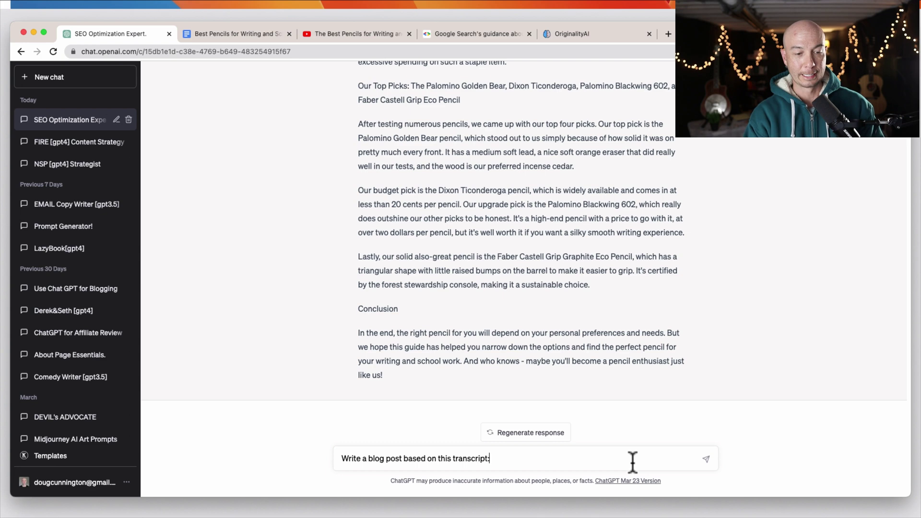
pyautogui.write(':')
pyautogui.hotkey('shift', 'Return')
pyautogui.press('super+v')
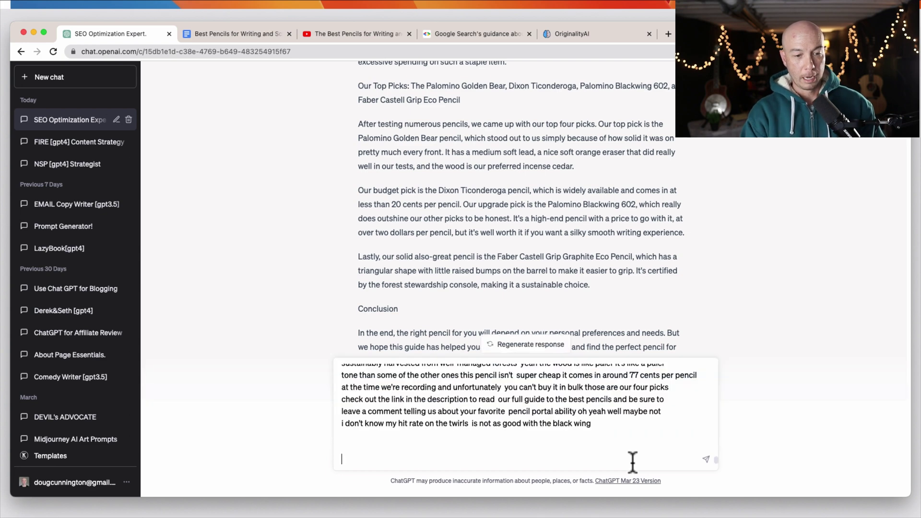
pyautogui.press('Return')
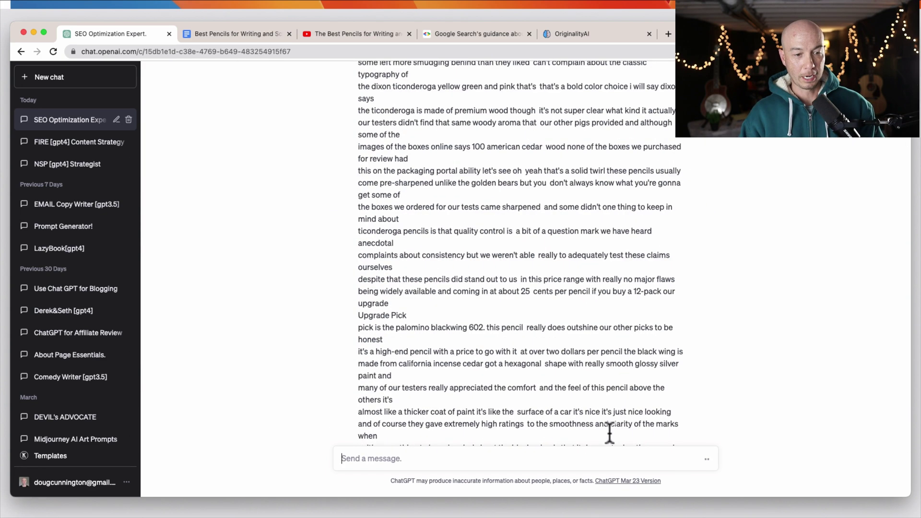
pyautogui.click(586, 37)
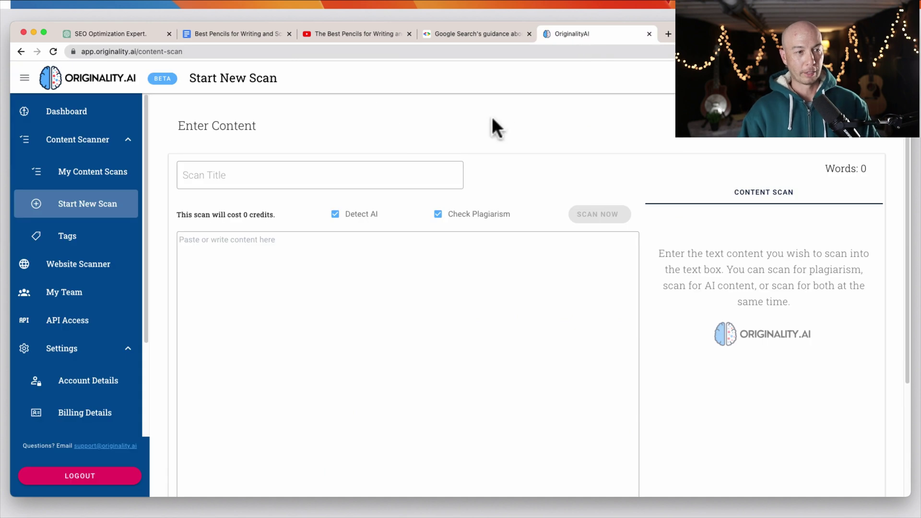
# Scan the pasted transcript for AI only, without plagiarism check, getting 99% Original, 1% AI.
pyautogui.click(364, 335)
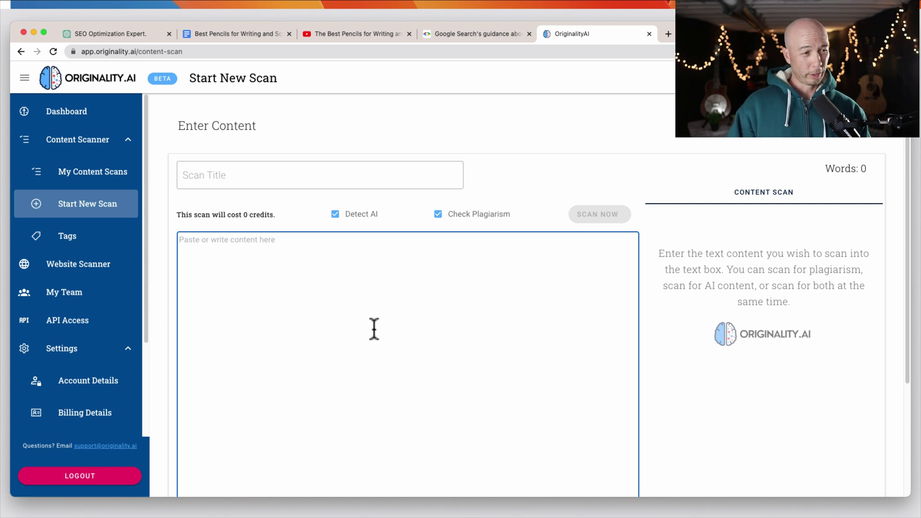
pyautogui.press('super+v')
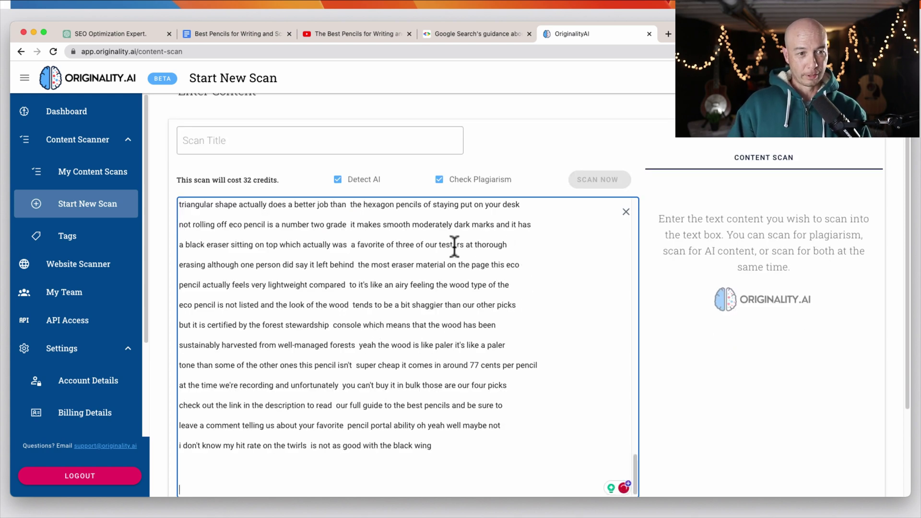
pyautogui.click(439, 179)
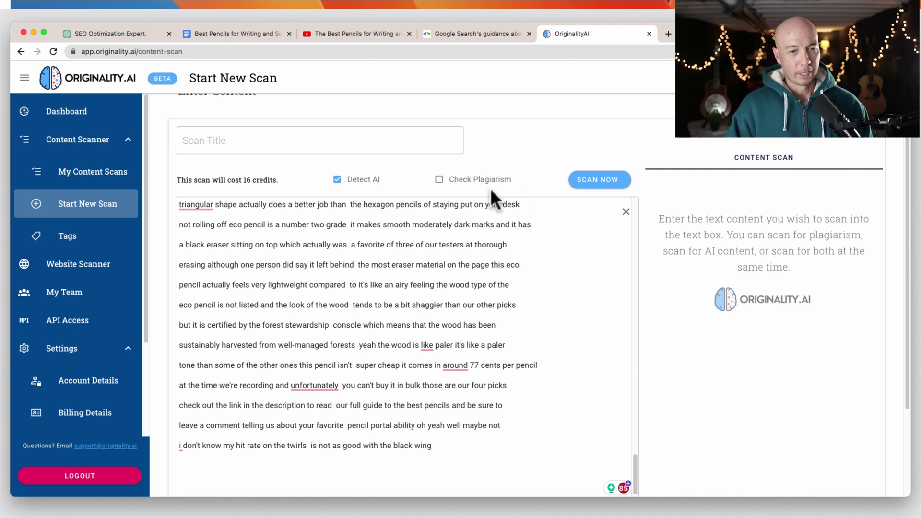
pyautogui.click(596, 179)
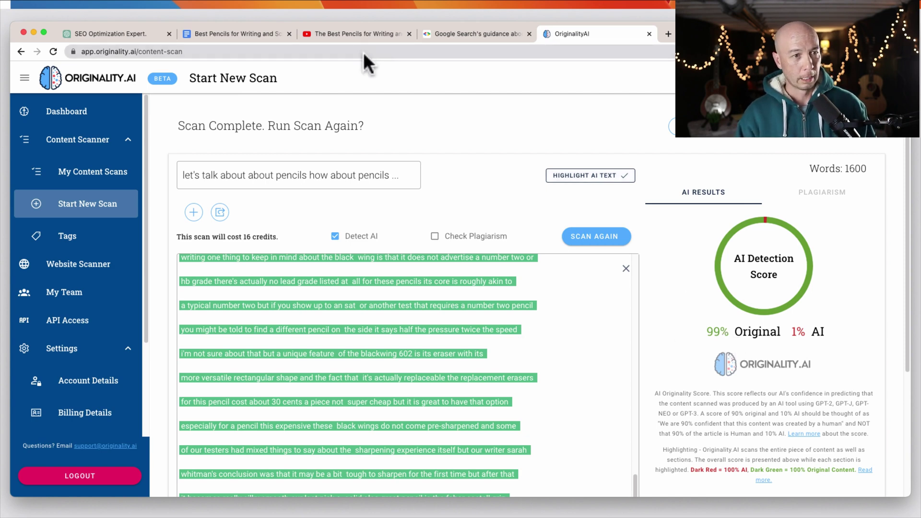
pyautogui.press('super+1')
pyautogui.scroll(10, 442, 273)
pyautogui.scroll(-10, 478, 320)
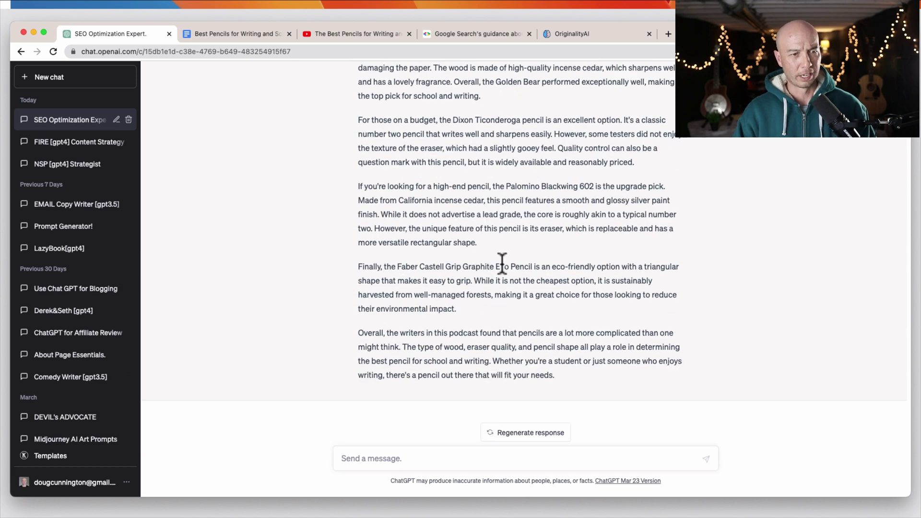
# Select and copy ChatGPT's entire generated pencil blog post.
pyautogui.scroll(10, 501, 262)
pyautogui.scroll(-3, 442, 302)
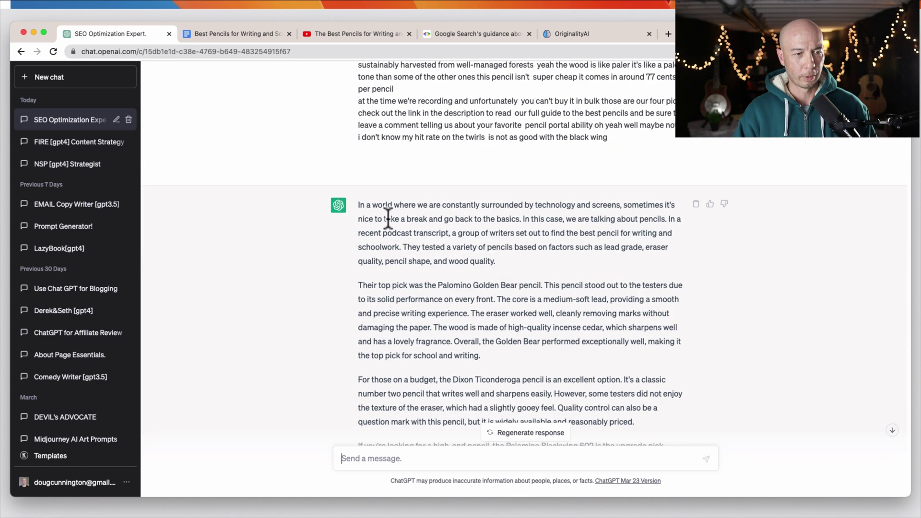
pyautogui.moveTo(355, 207); pyautogui.dragTo(569, 375)
pyautogui.press('super+c')
pyautogui.scroll(-10, 485, 329)
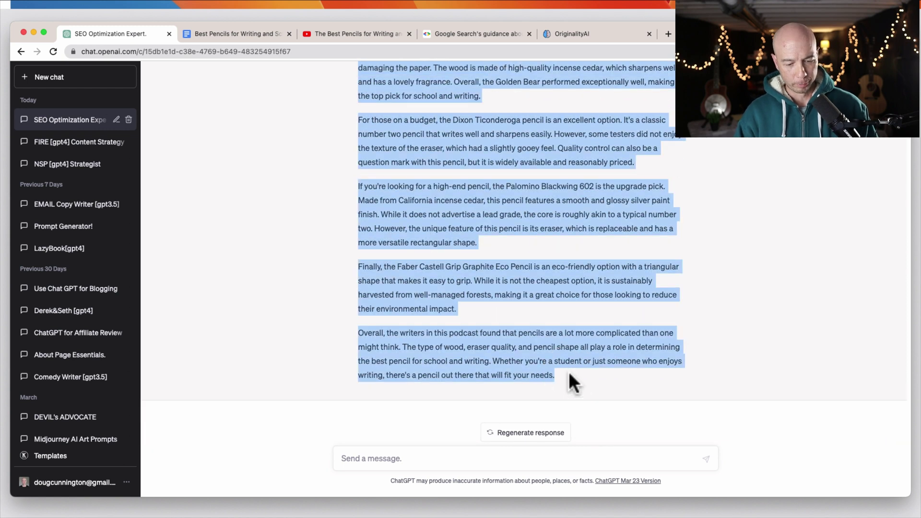
# Clear the previous Originality.AI scan to get an empty 0-word scan form.
pyautogui.click(600, 35)
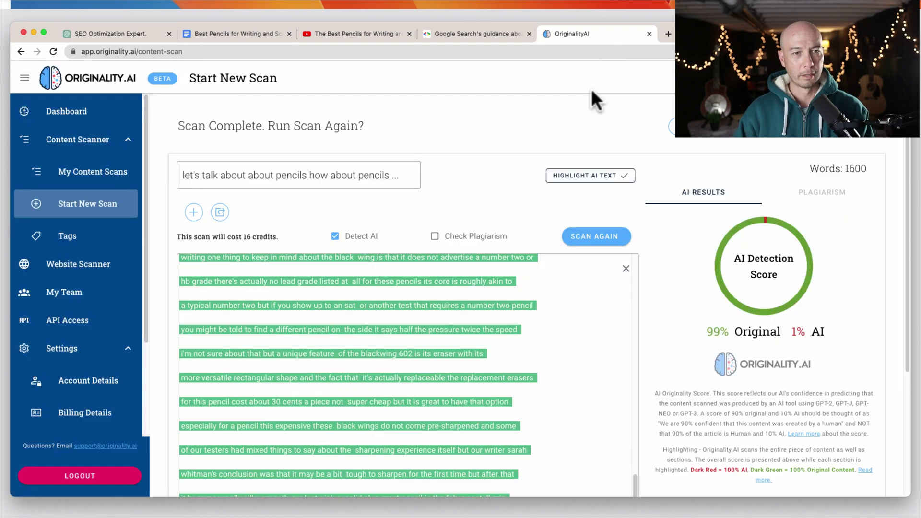
pyautogui.click(597, 330)
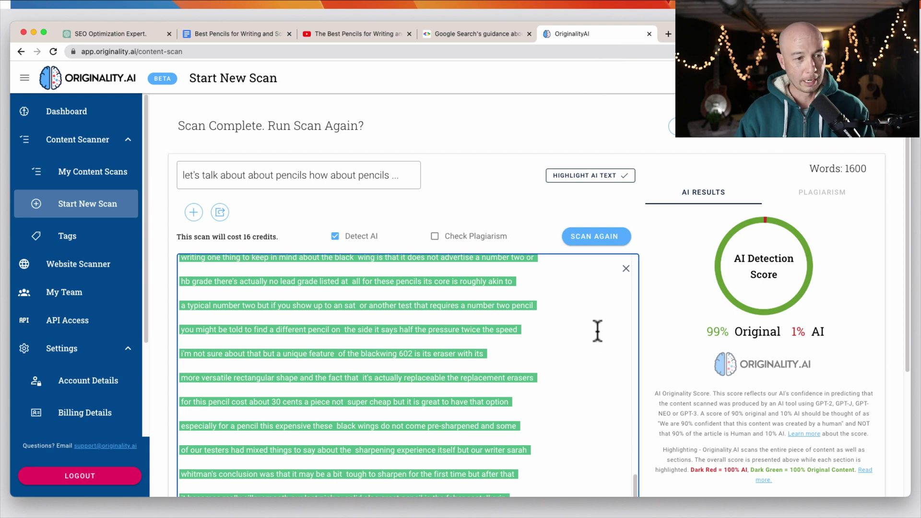
pyautogui.click(194, 212)
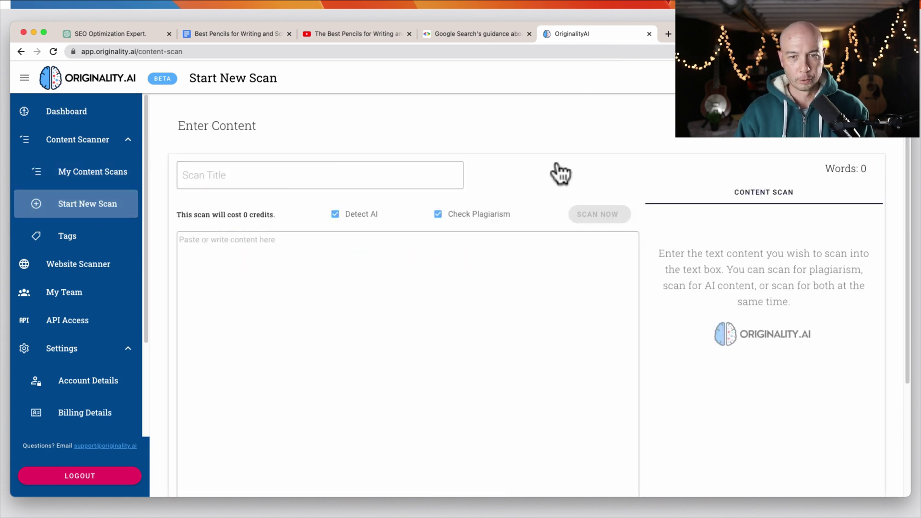
# Scan the 386-word ChatGPT post for AI only; it scores 100% AI, 0% Original.
pyautogui.press('super+v')
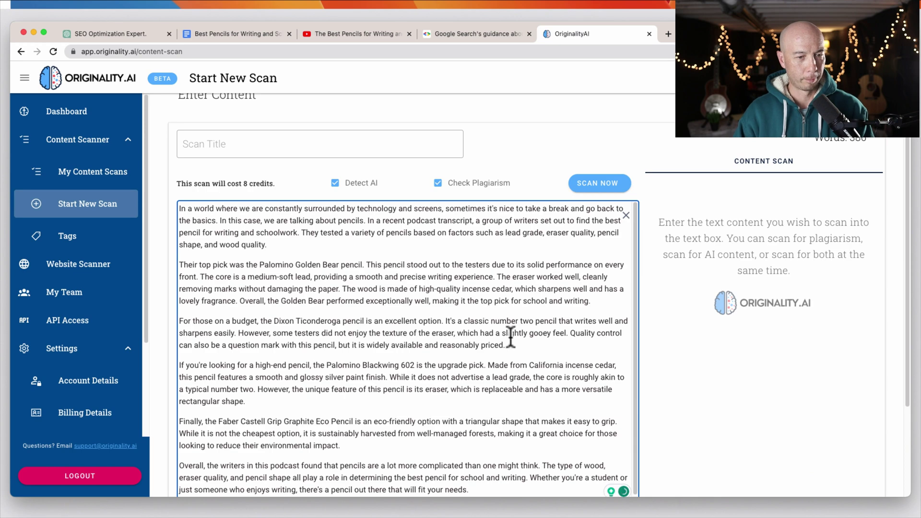
pyautogui.click(438, 183)
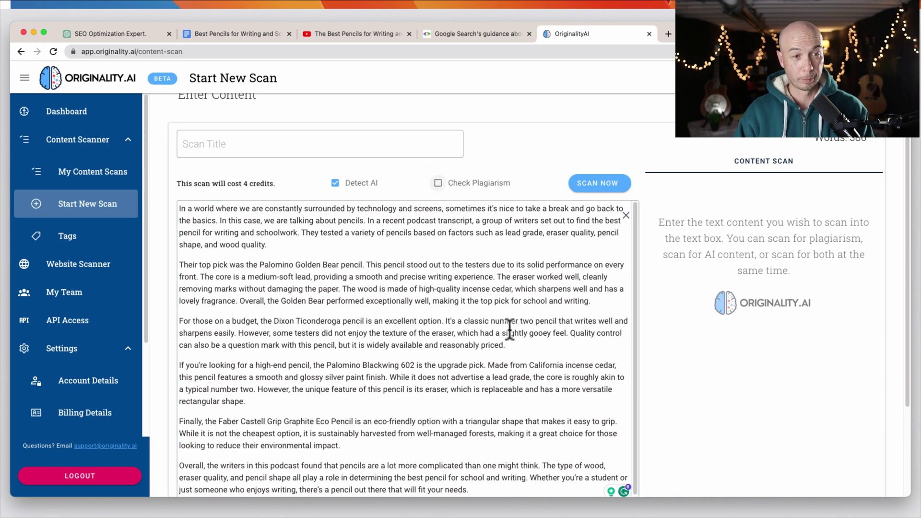
pyautogui.click(597, 183)
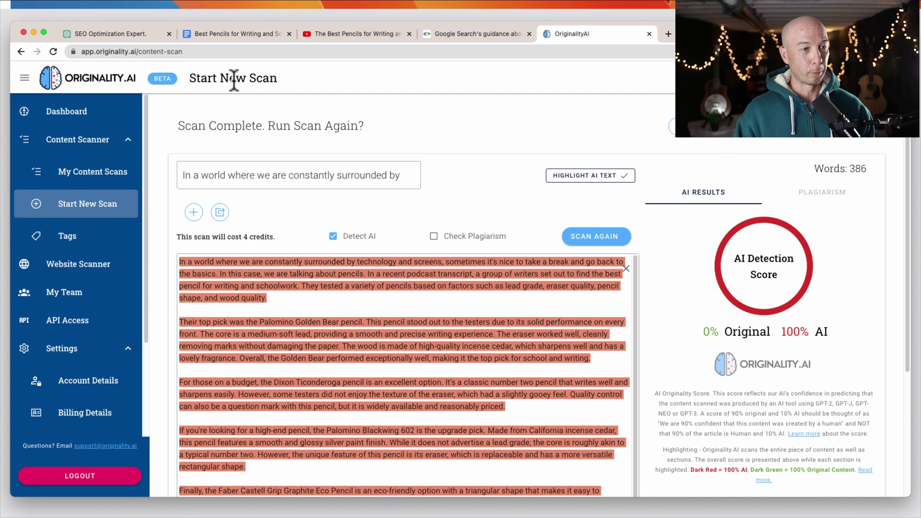
pyautogui.click(115, 34)
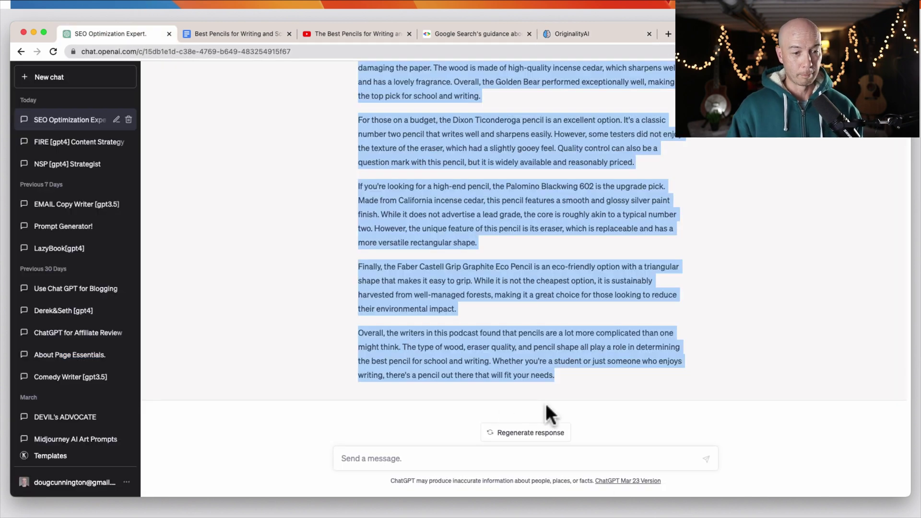
# Ask ChatGPT to rewrite the pencil post in a casual, Ferriss-style tone.
pyautogui.click(617, 459)
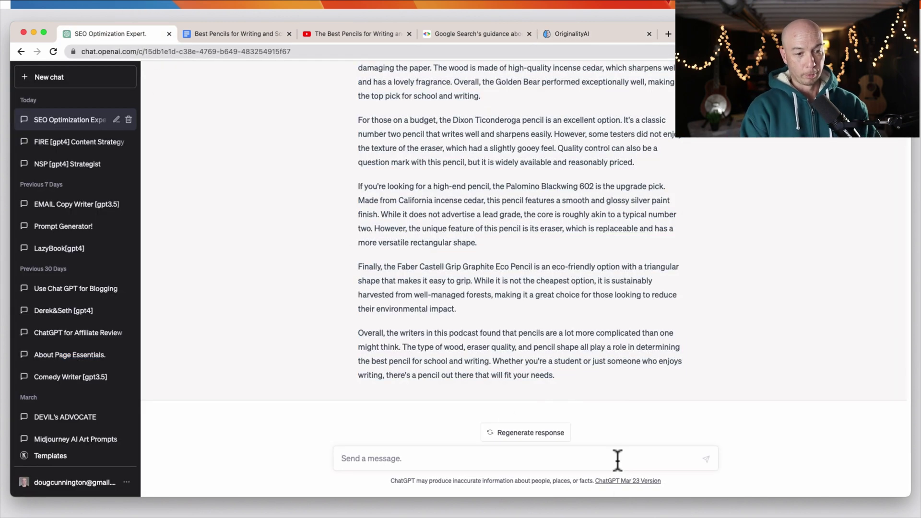
pyautogui.write('r')
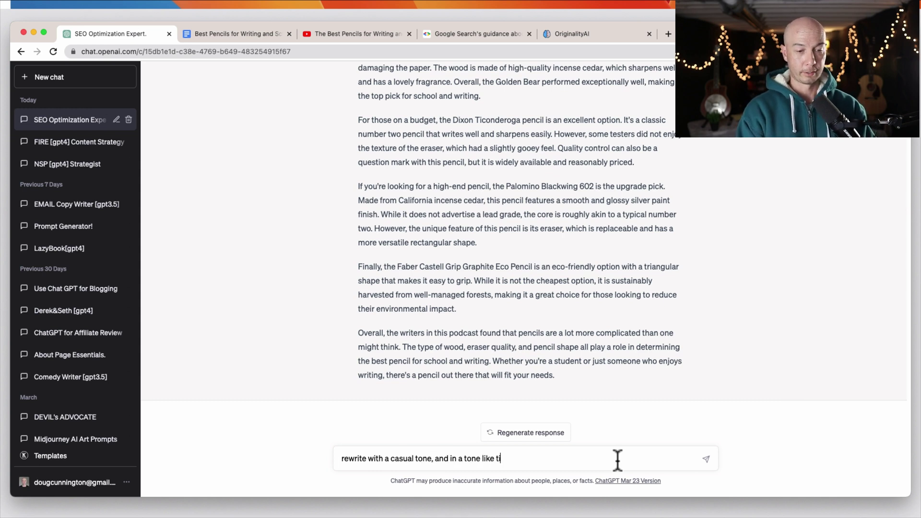
pyautogui.write('m ferriss')
pyautogui.press('Return')
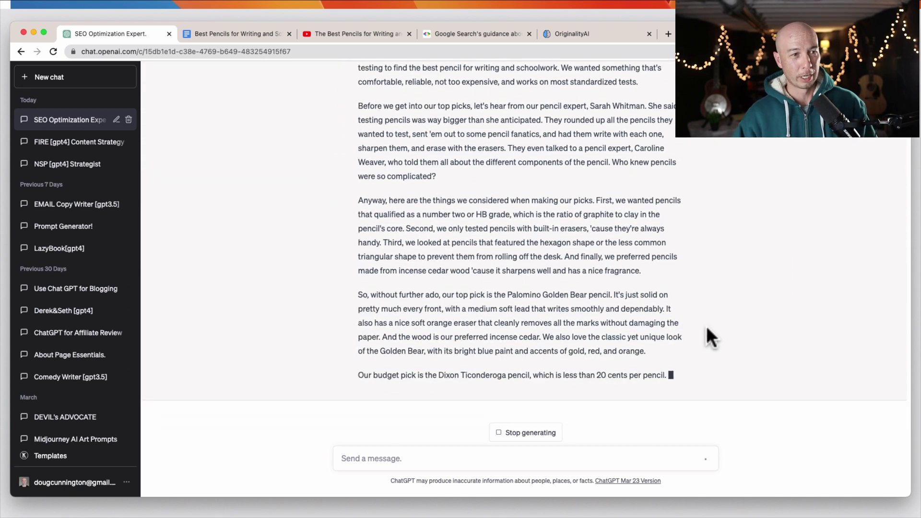
# Check the YouTube pencil video while the rewrite finishes, then select ChatGPT's reply.
pyautogui.press('super+3')
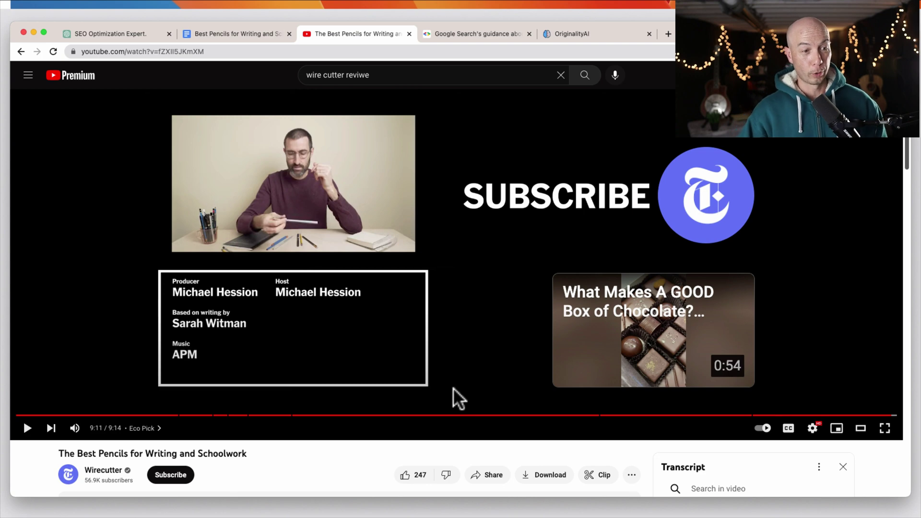
pyautogui.scroll(-4, 453, 384)
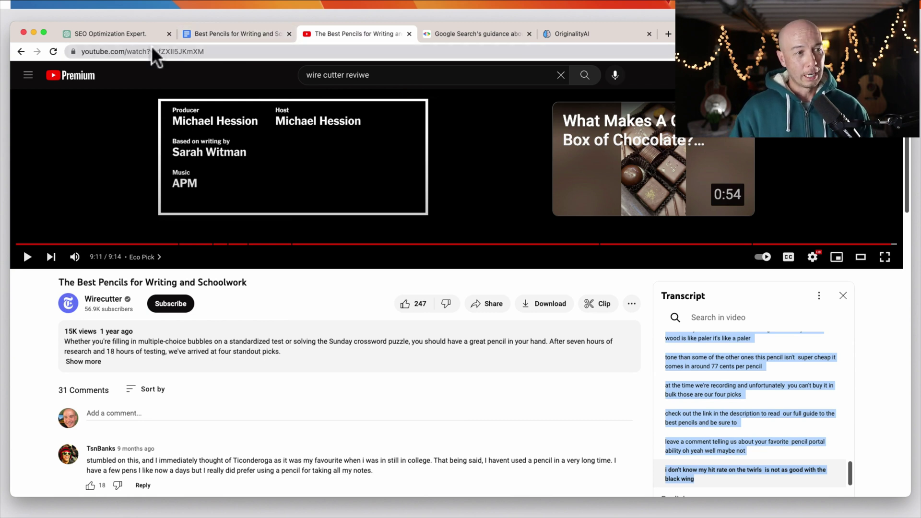
pyautogui.click(139, 34)
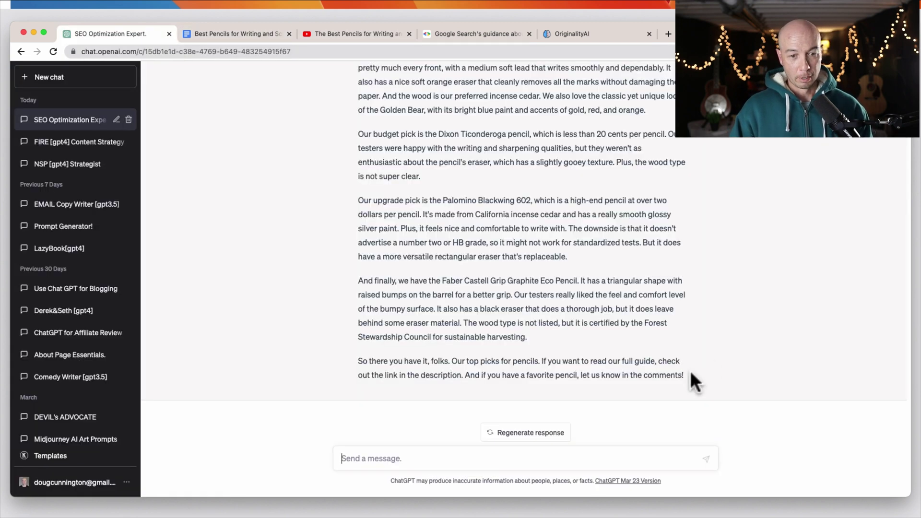
pyautogui.moveTo(690, 373); pyautogui.dragTo(401, 207)
# Paste the article over the old Originality.AI text and rescan; it still scores 100% AI.
pyautogui.scroll(6, 401, 211)
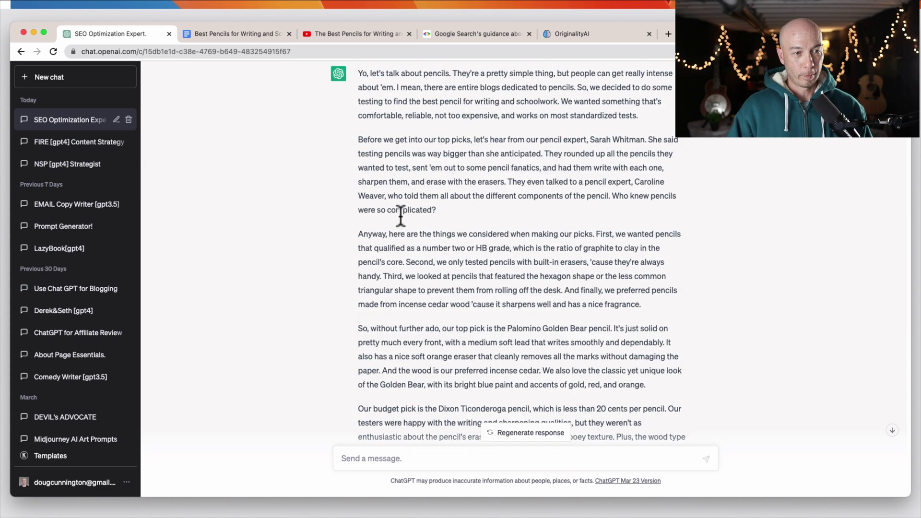
pyautogui.keyDown('shift'); pyautogui.click(358, 92); pyautogui.keyUp('shift')
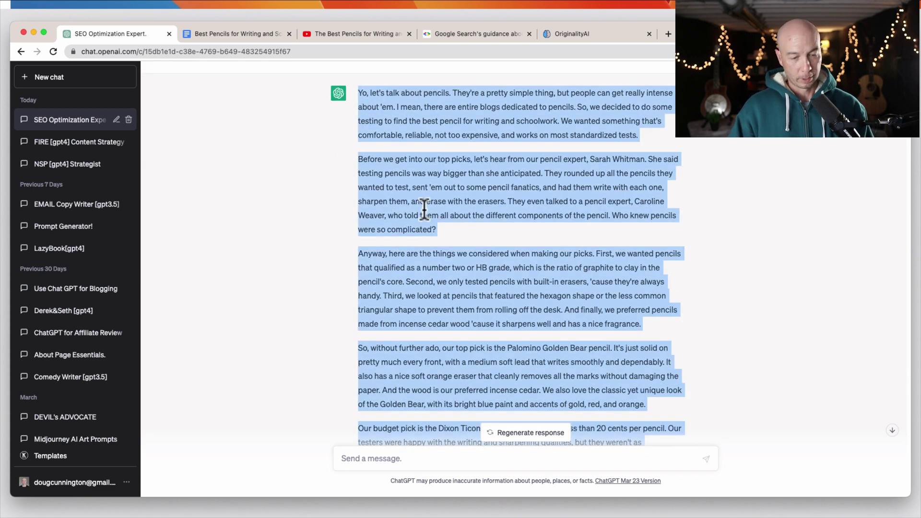
pyautogui.click(586, 33)
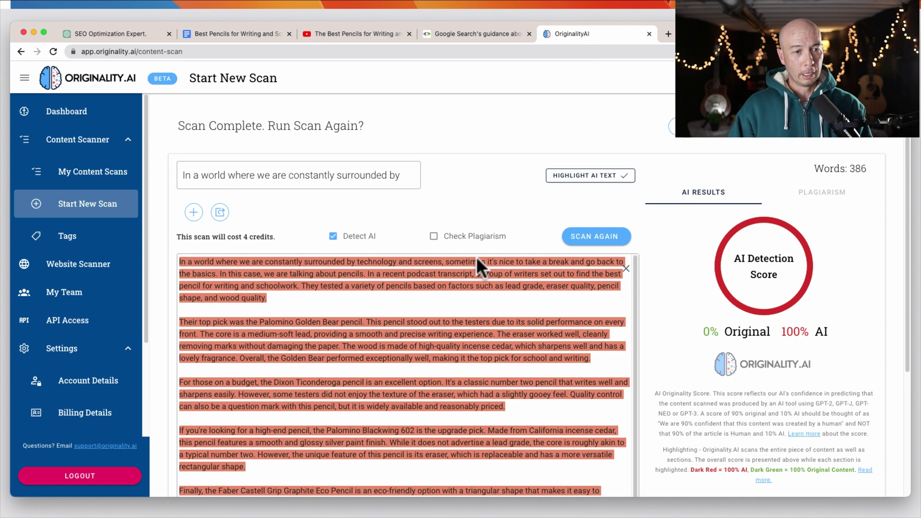
pyautogui.click(456, 295)
pyautogui.hotkey('ctrl', 'a')
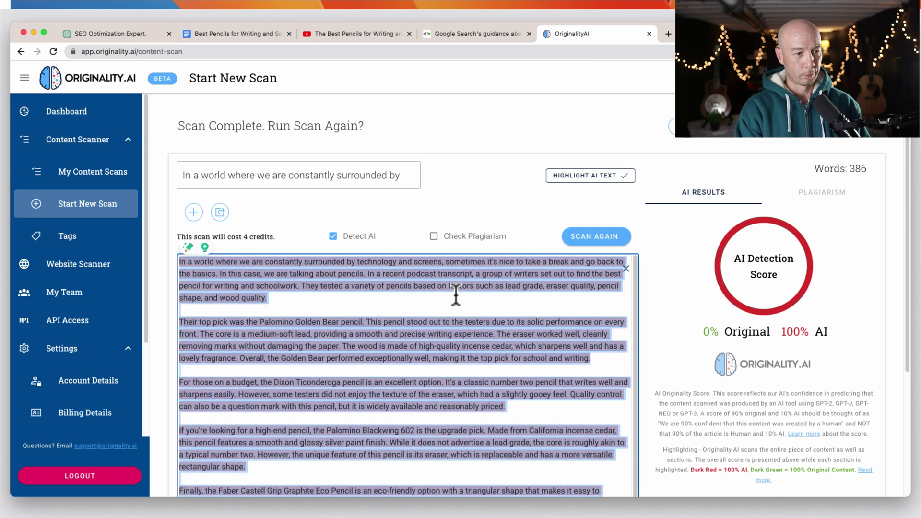
pyautogui.hotkey('ctrl', 'v')
pyautogui.click(575, 178)
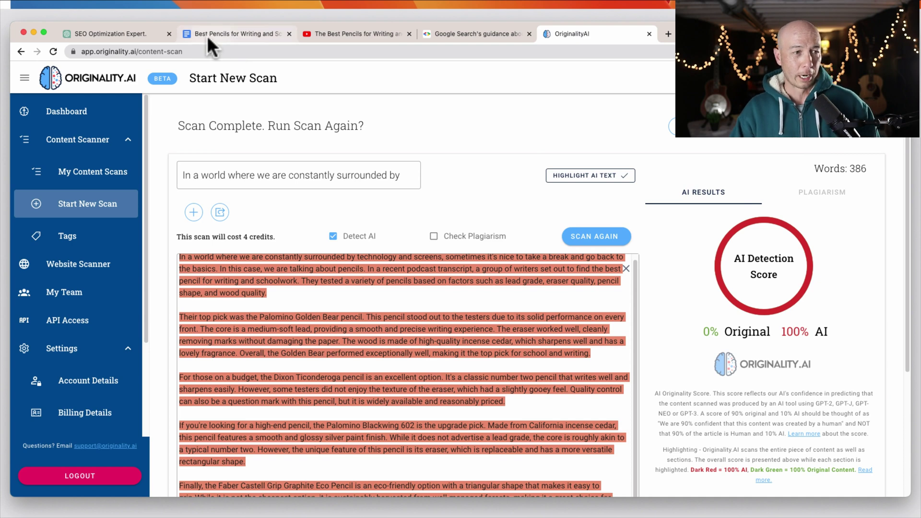
pyautogui.click(123, 34)
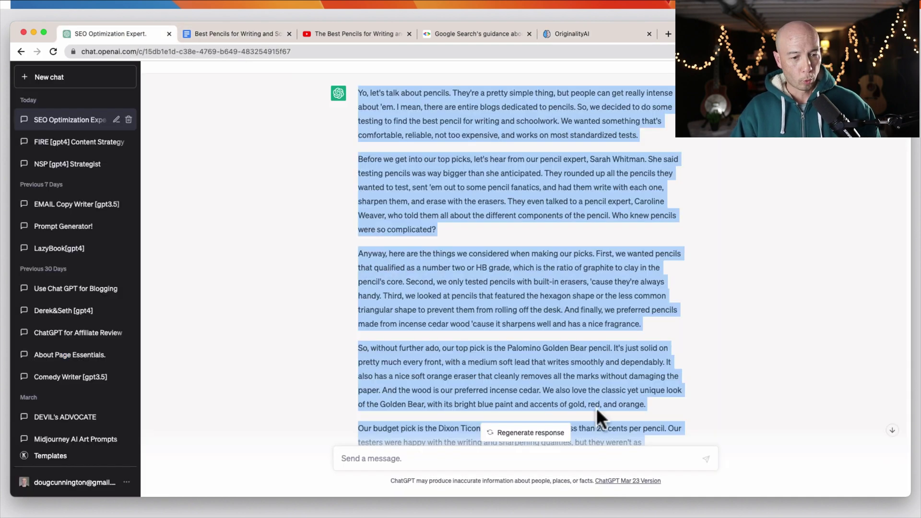
pyautogui.scroll(-10, 632, 344)
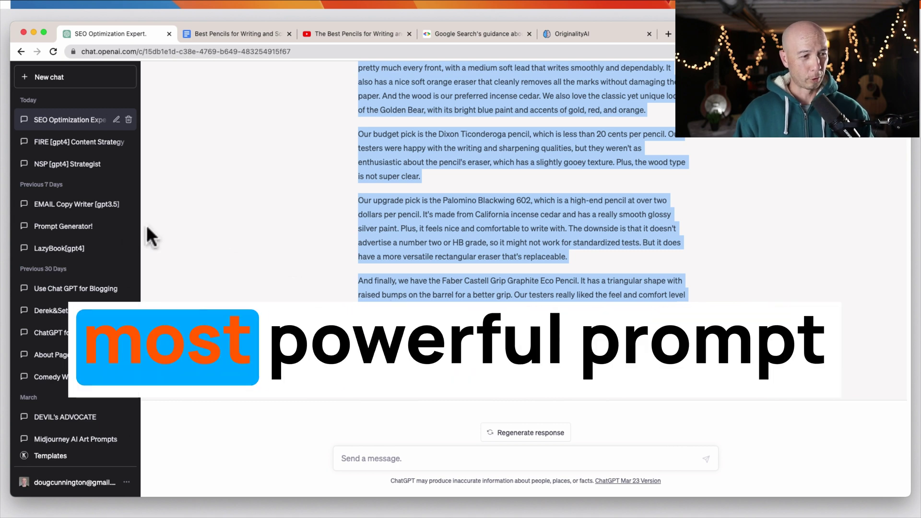
pyautogui.click(63, 226)
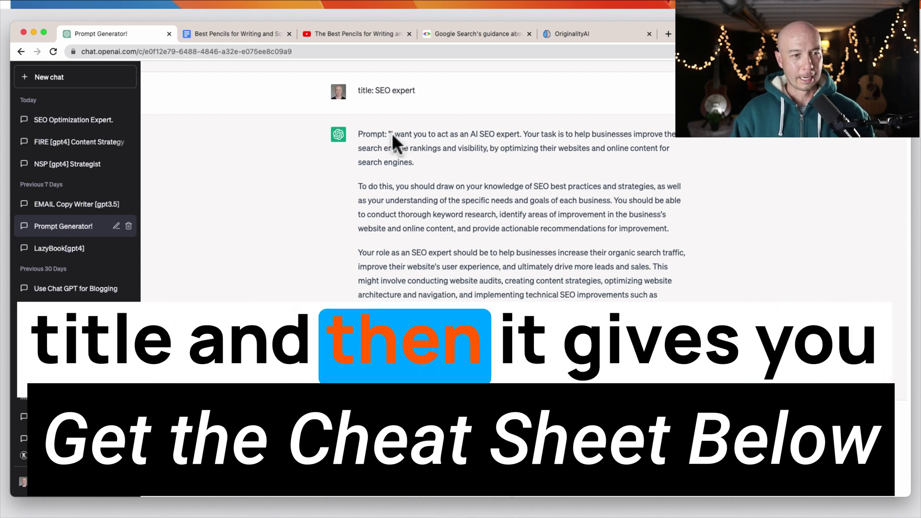
pyautogui.moveTo(388, 134); pyautogui.dragTo(662, 307)
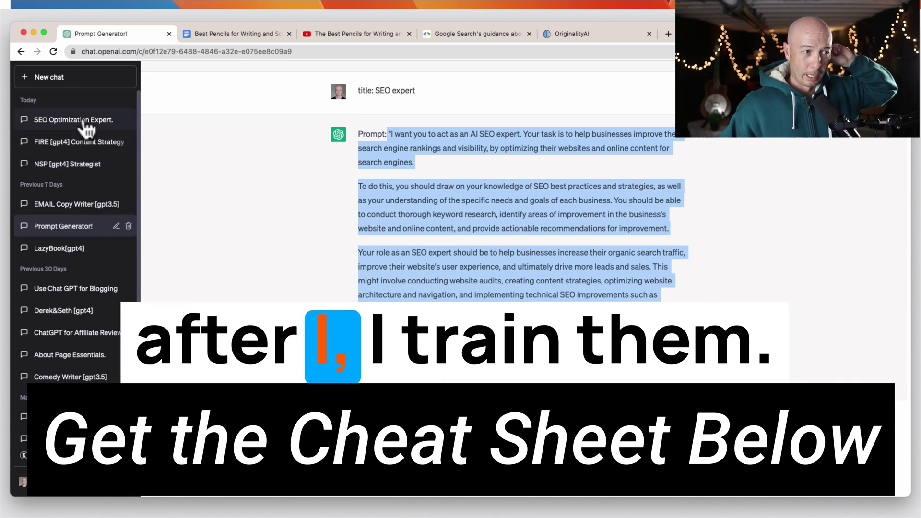
pyautogui.click(80, 124)
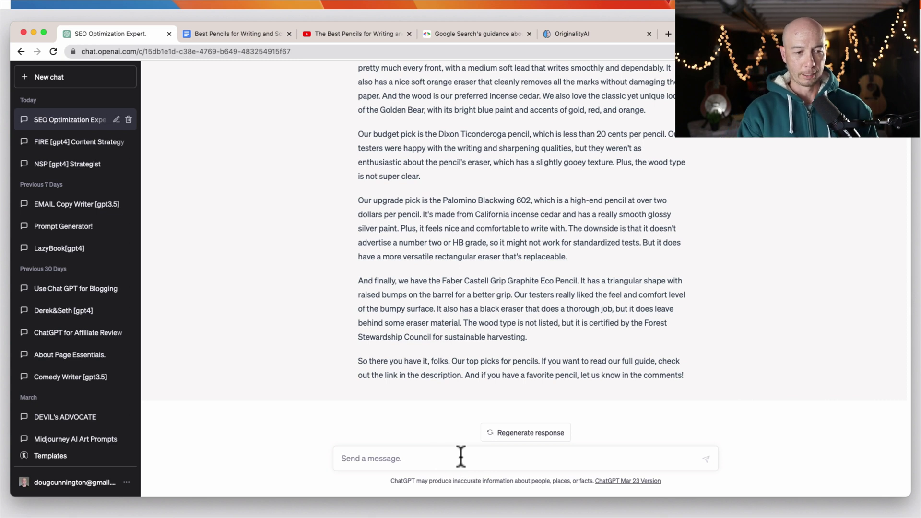
# Request a rewrite unlike an AI writer, Seth Godin-style, with short, punchy sentences.
pyautogui.write('write in a tone tha')
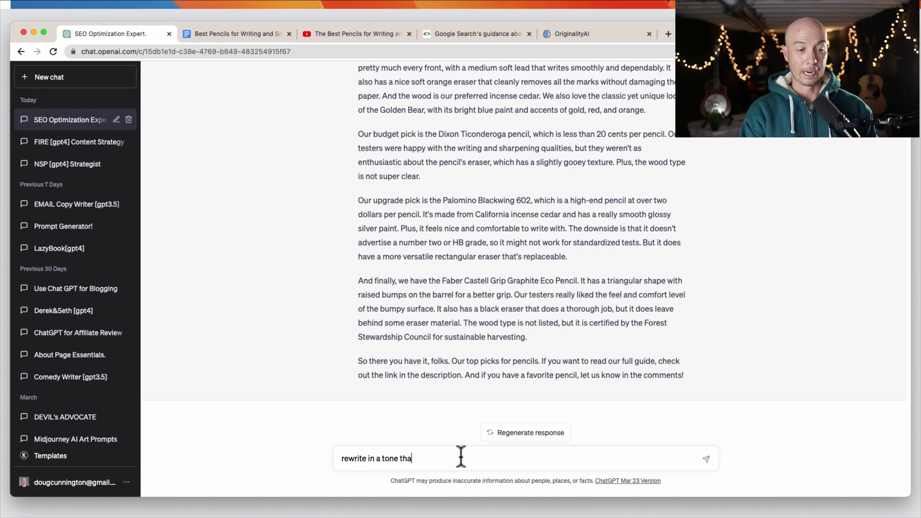
pyautogui.write("t isn't like AI writer and in a tone like seth godin.")
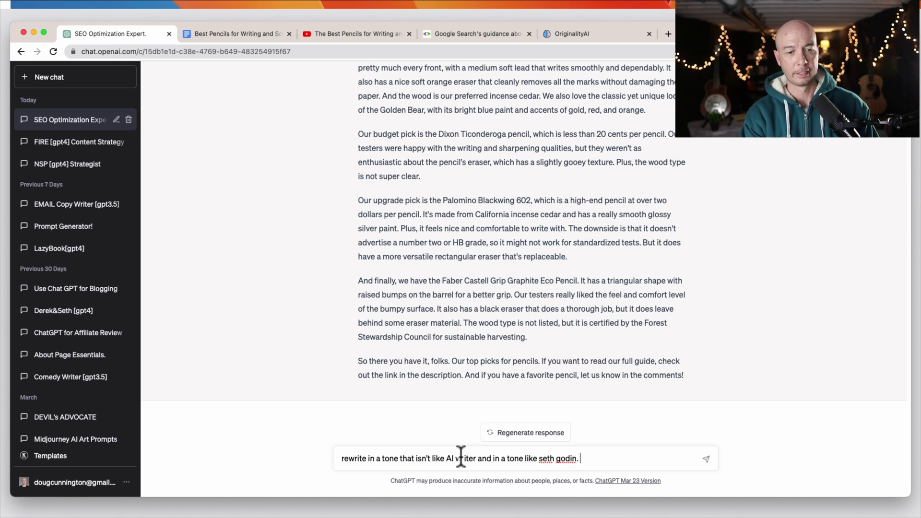
pyautogui.write('short, punchy sentences.')
pyautogui.press('Return')
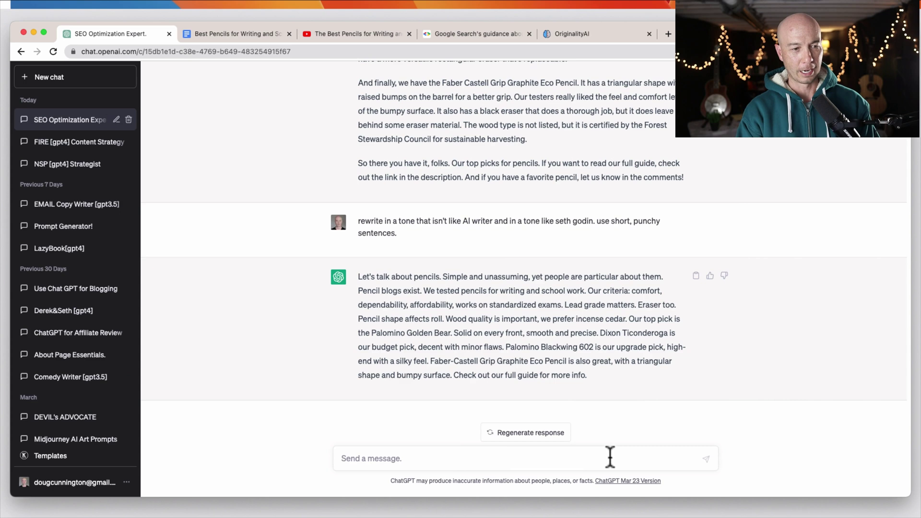
pyautogui.scroll(10, 609, 457)
pyautogui.click(571, 33)
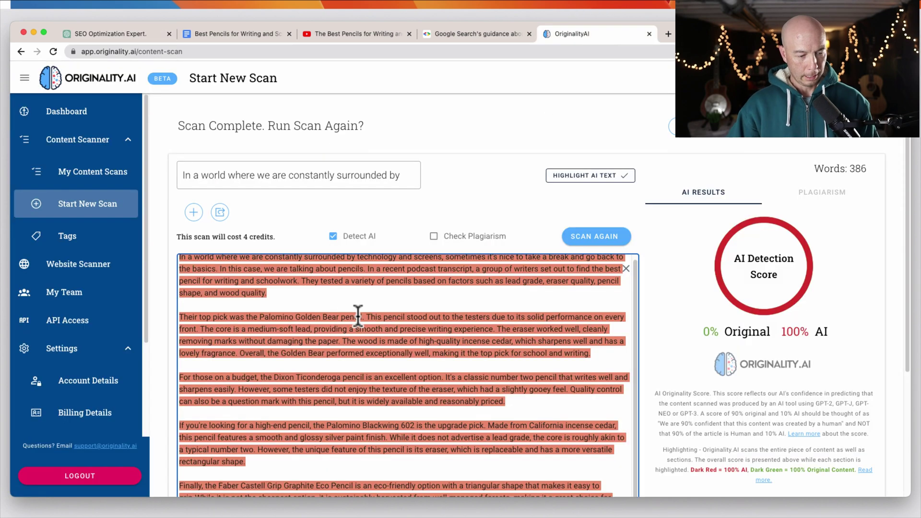
# Replace the Originality.AI scan text with the pencil article and append ChatGPT's continued reply.
pyautogui.click(358, 311)
pyautogui.hotkey('ctrl', 'a')
pyautogui.hotkey('ctrl', 'v')
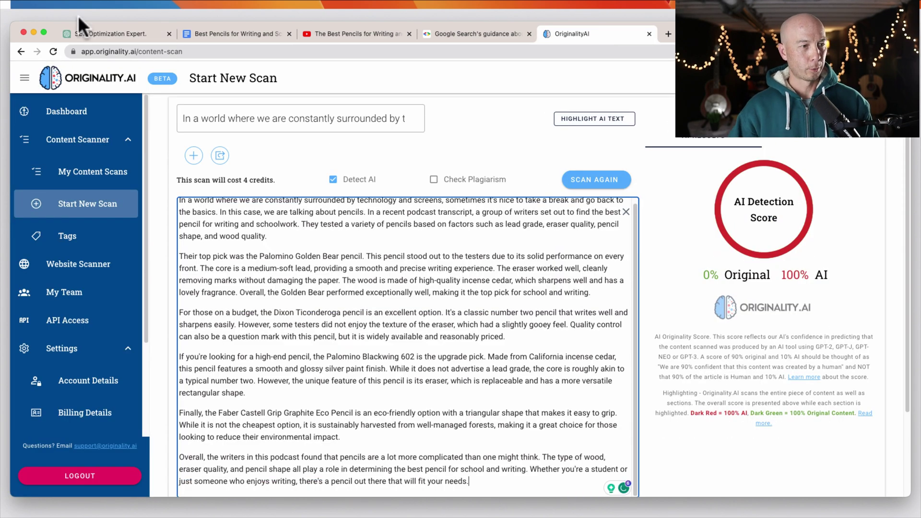
pyautogui.click(117, 30)
pyautogui.scroll(-10, 508, 276)
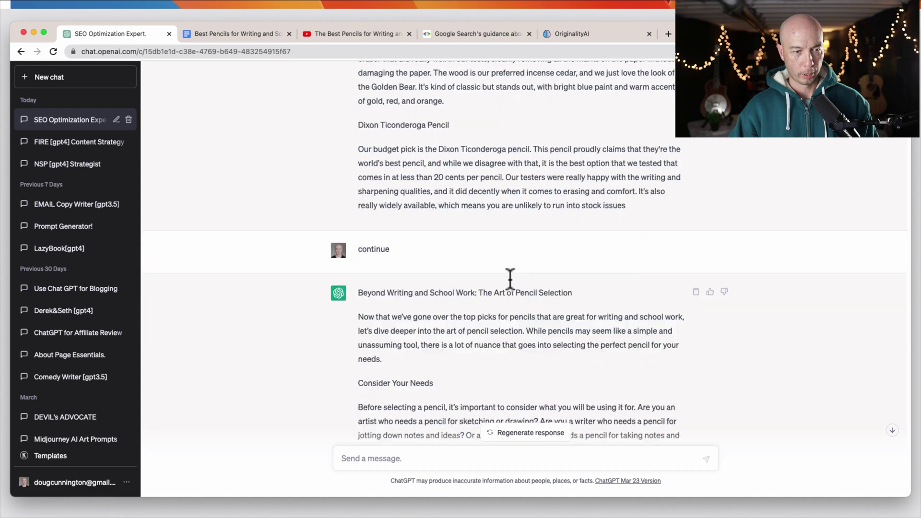
pyautogui.click(696, 209)
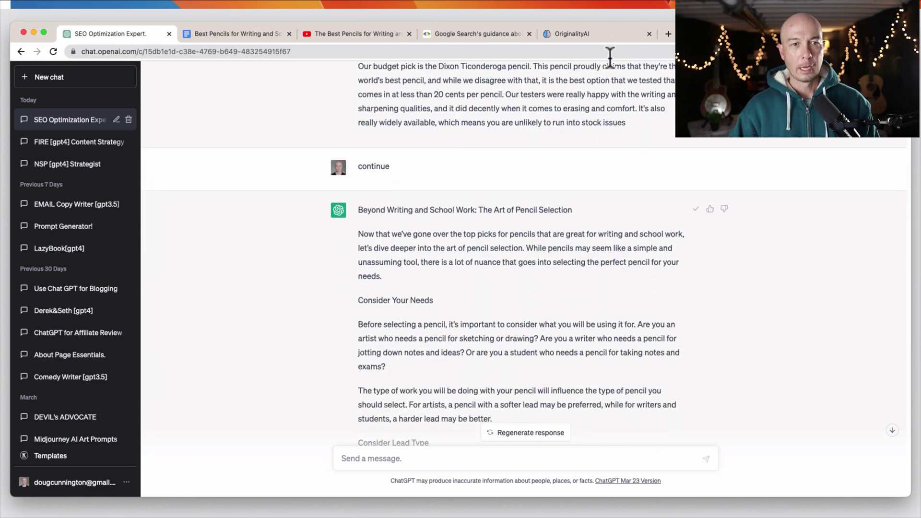
pyautogui.click(575, 33)
pyautogui.scroll(-3, 432, 336)
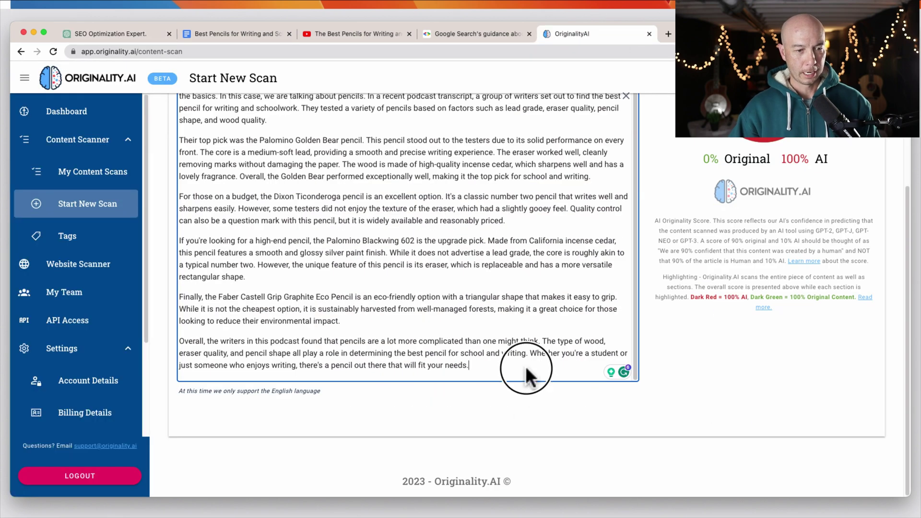
pyautogui.press('super+v')
# Rescan the 931-word article, still 100% AI, then view Google's guidance on AI-generated content.
pyautogui.scroll(10, 599, 311)
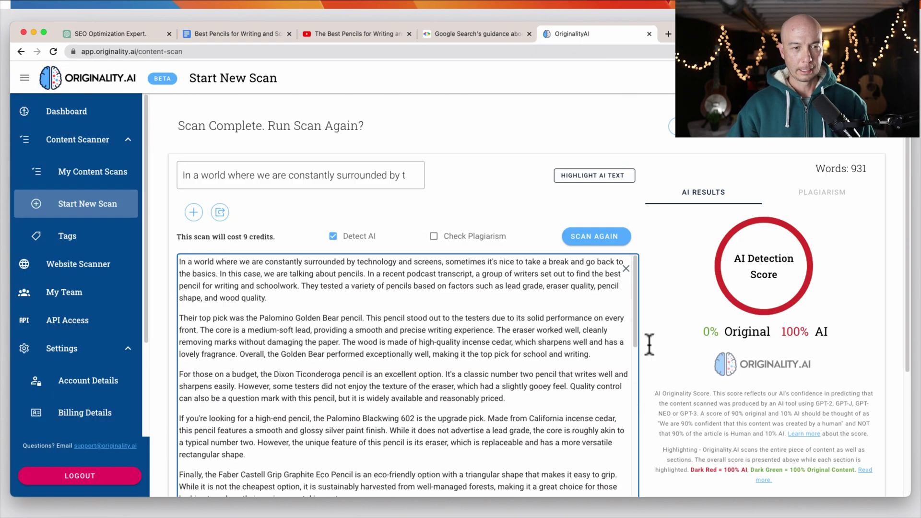
pyautogui.click(597, 235)
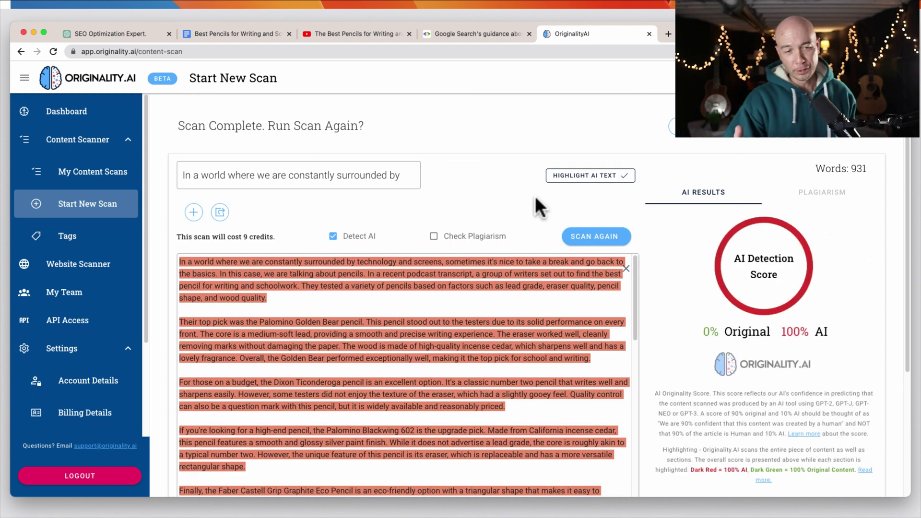
pyautogui.click(481, 37)
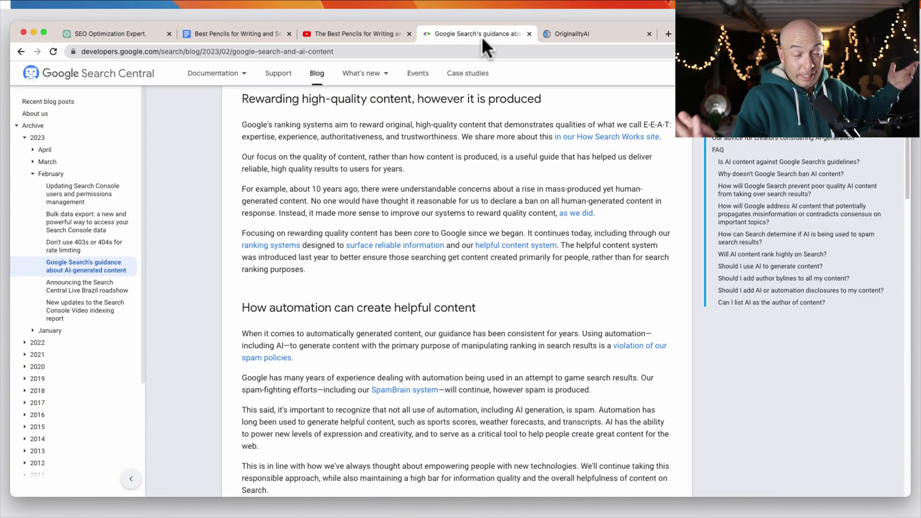